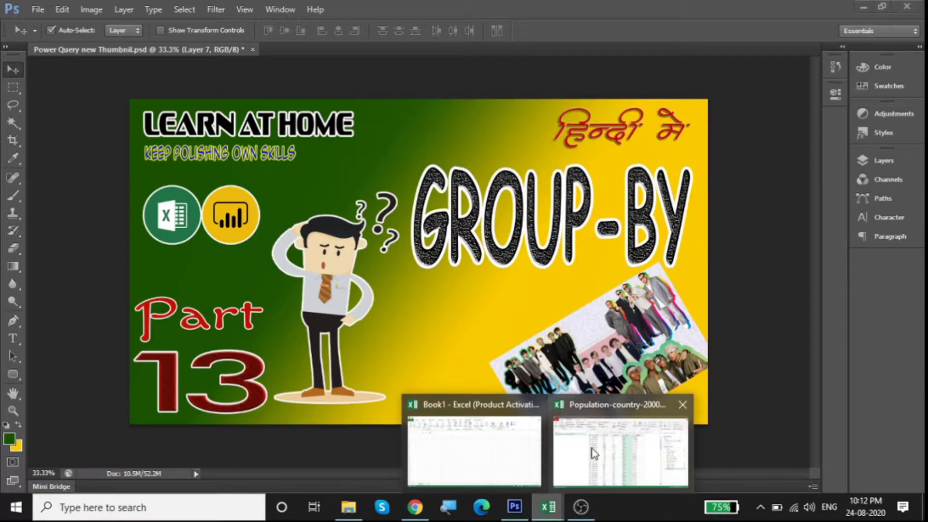
- Switch to the Population-country-2000-2049 query in Power Query Editor and examine its Location, Time, AgeGrp, Gender and Population columns
{"action": "left_click", "coordinate": [578, 440]}
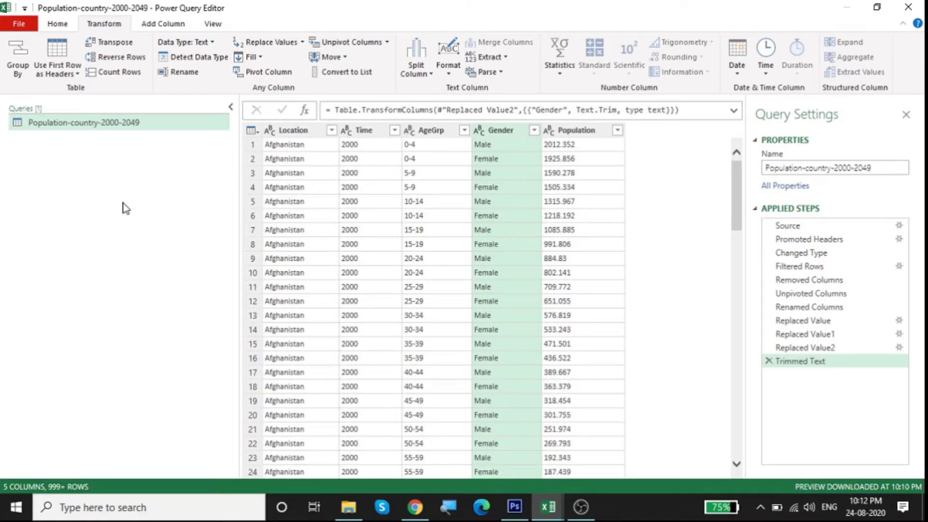
{"action": "left_click", "coordinate": [286, 128]}
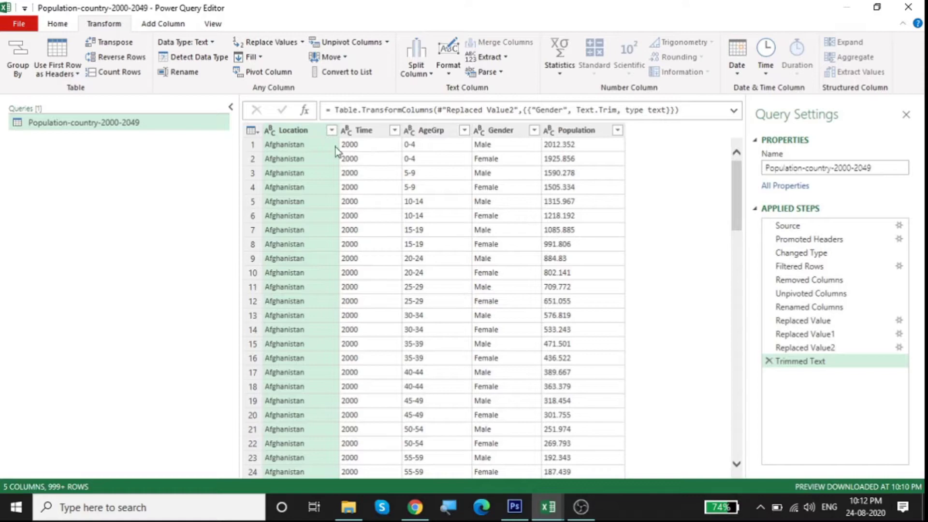
{"action": "left_click", "coordinate": [376, 147]}
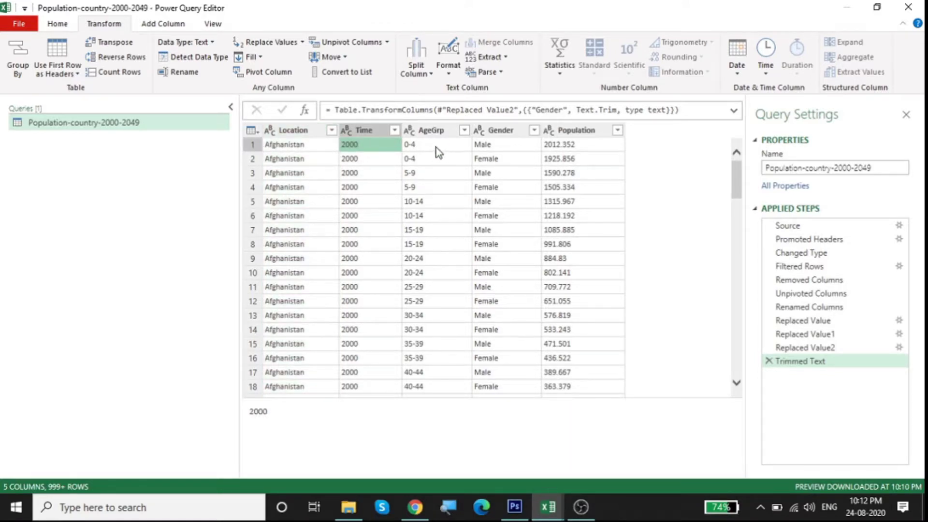
{"action": "left_click", "coordinate": [439, 148]}
{"action": "left_click", "coordinate": [478, 145]}
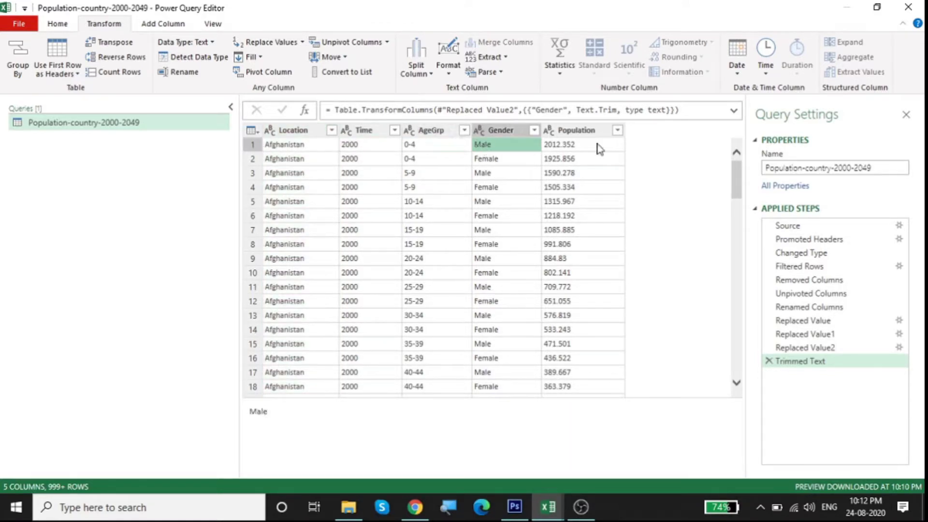
{"action": "left_click", "coordinate": [526, 161]}
{"action": "left_click", "coordinate": [575, 157]}
{"action": "left_click", "coordinate": [577, 147]}
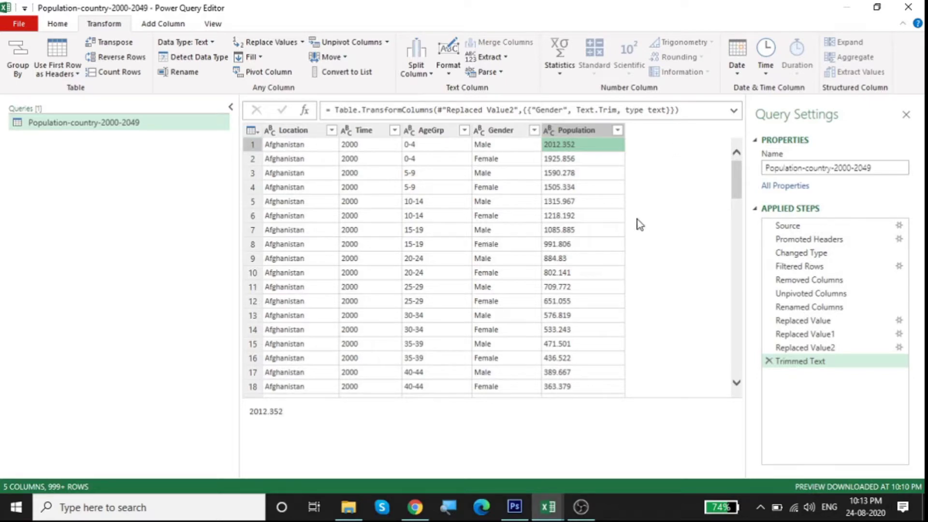
{"action": "left_click", "coordinate": [418, 147]}
{"action": "left_click", "coordinate": [419, 175]}
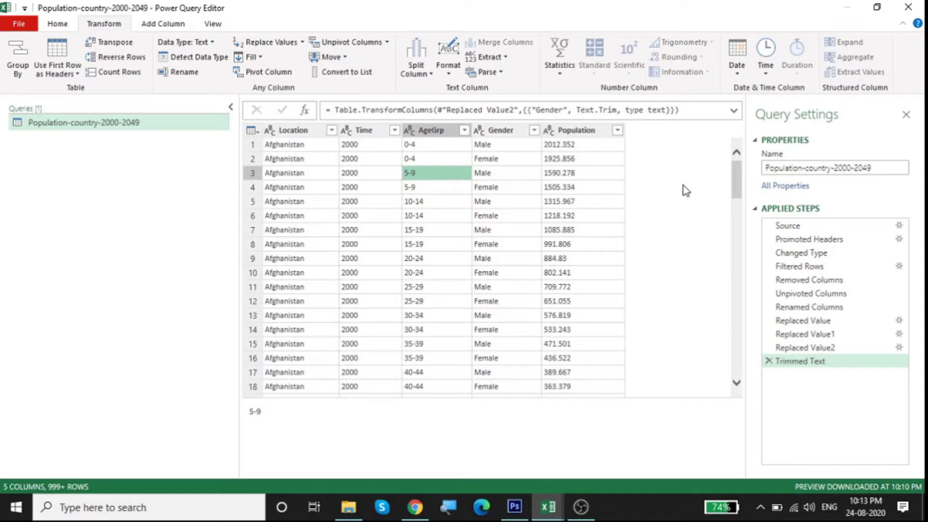
- Remove the AgeGrp column from the query
{"action": "left_click", "coordinate": [426, 130]}
{"action": "right_click", "coordinate": [427, 130]}
{"action": "left_click", "coordinate": [459, 159]}
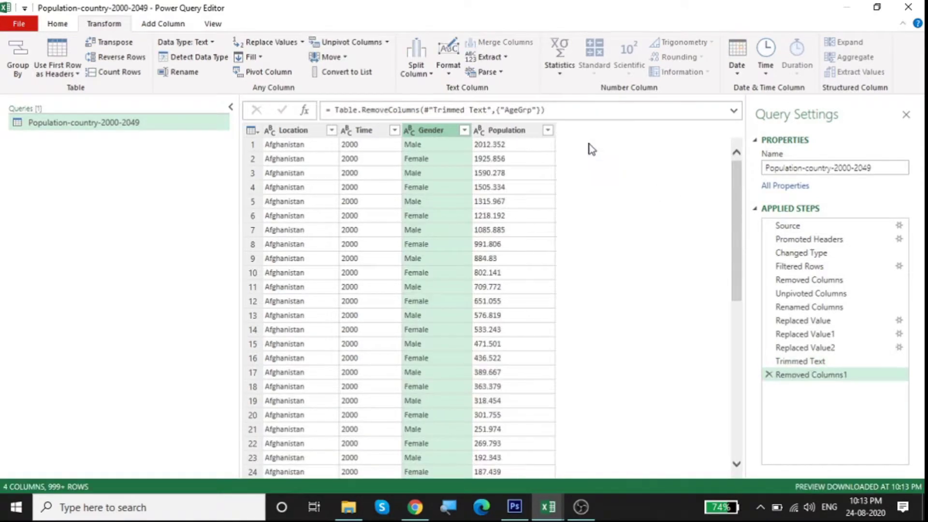
- Compare the Location, Time, Gender and Population values of rows 1 and 3 without the age group
{"action": "left_click", "coordinate": [285, 147]}
{"action": "left_click", "coordinate": [368, 148]}
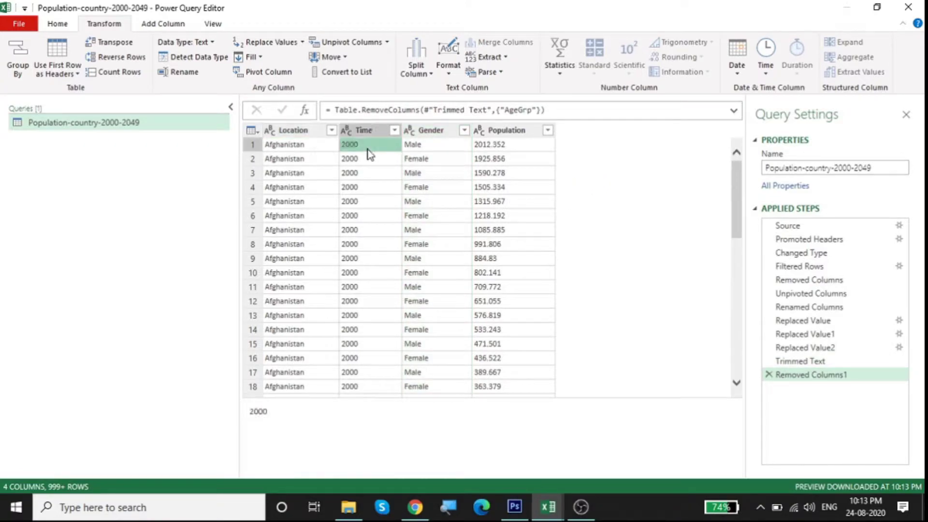
{"action": "left_click", "coordinate": [437, 149]}
{"action": "left_click", "coordinate": [492, 147]}
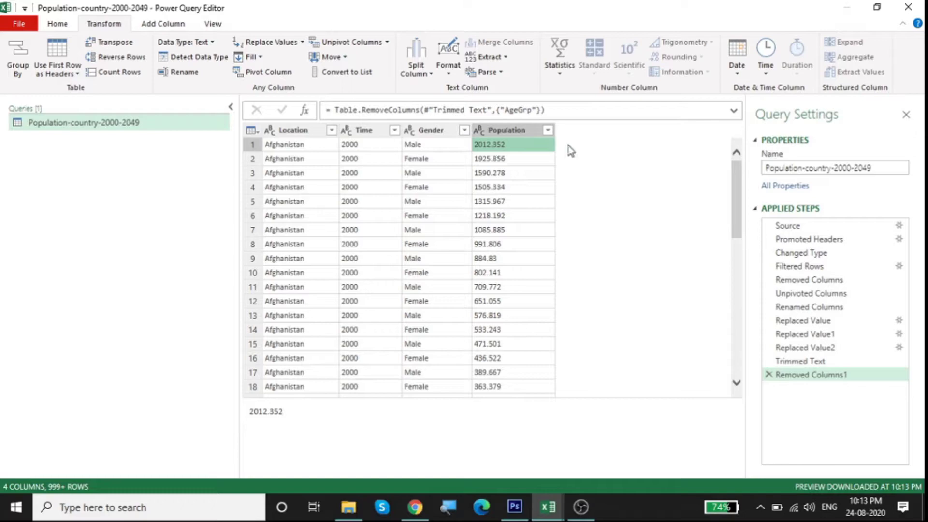
{"action": "left_click", "coordinate": [254, 175]}
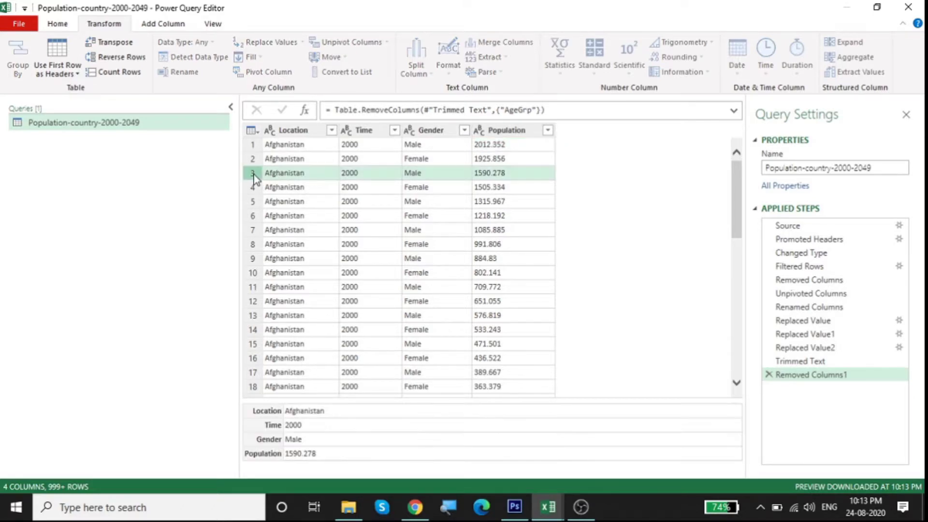
{"action": "left_click", "coordinate": [252, 147]}
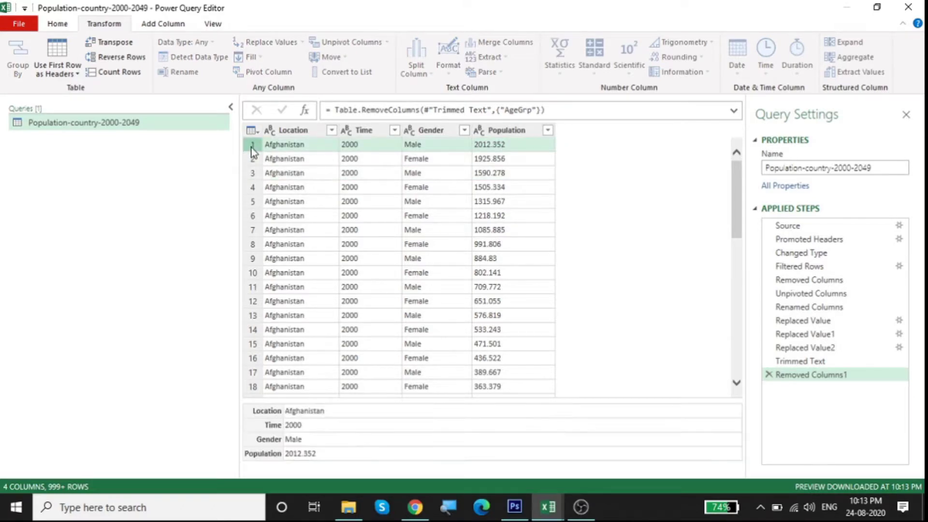
{"action": "left_click", "coordinate": [253, 175]}
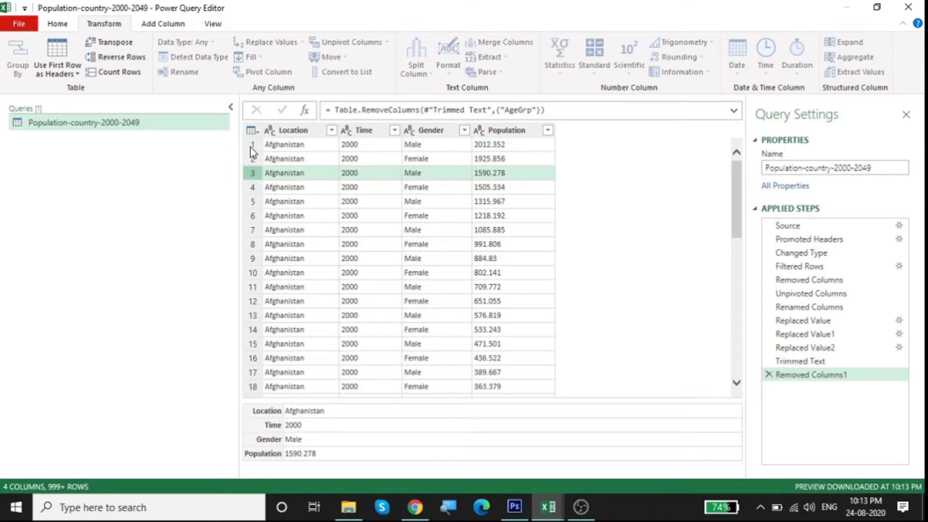
{"action": "left_click", "coordinate": [250, 147]}
{"action": "left_click", "coordinate": [251, 177]}
{"action": "left_click", "coordinate": [529, 144]}
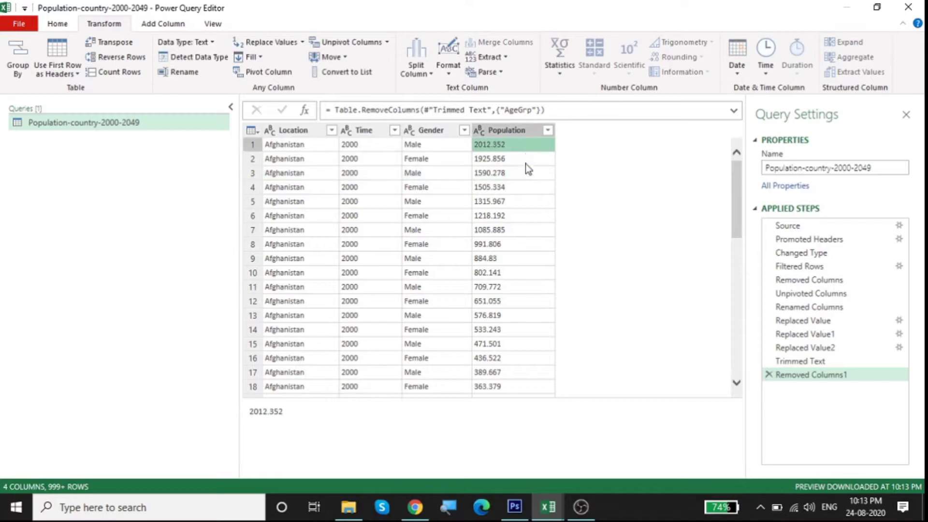
{"action": "left_click", "coordinate": [521, 172]}
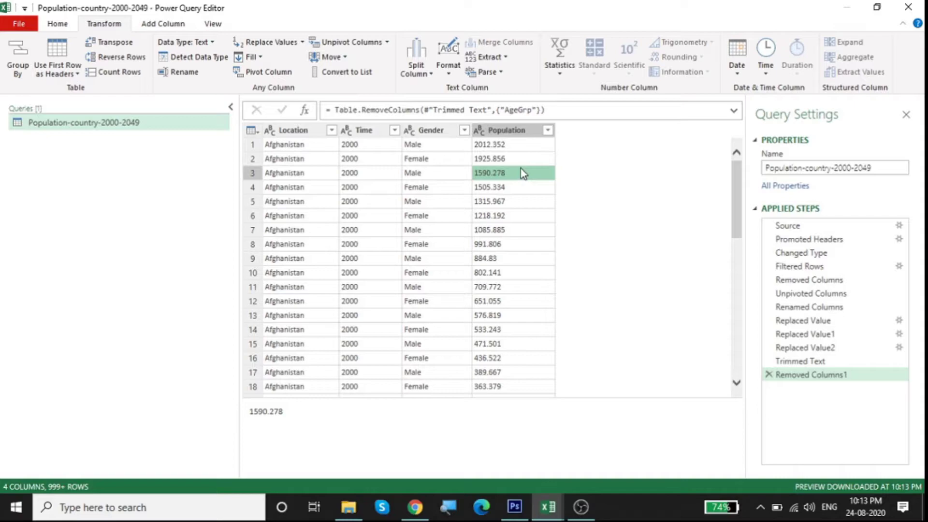
{"action": "scroll", "coordinate": [521, 173], "scroll_direction": "down", "scroll_amount": 7}
{"action": "scroll", "coordinate": [521, 172], "scroll_direction": "up", "scroll_amount": 7}
- Delete the Removed Columns1 step to bring back AgeGrp, and review the AgeGrp, Gender, Time and Location columns
{"action": "left_click", "coordinate": [769, 375]}
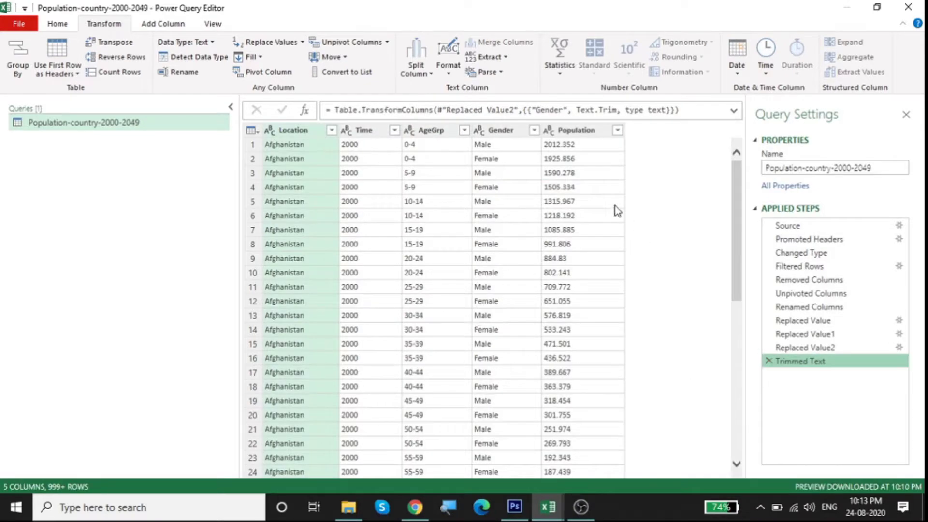
{"action": "left_click", "coordinate": [435, 133]}
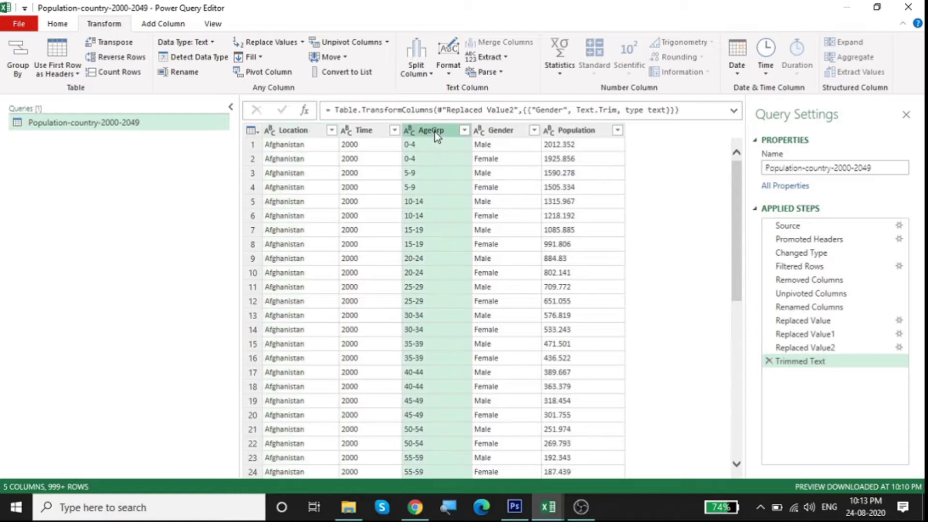
{"action": "left_click", "coordinate": [497, 132]}
{"action": "left_click", "coordinate": [367, 133]}
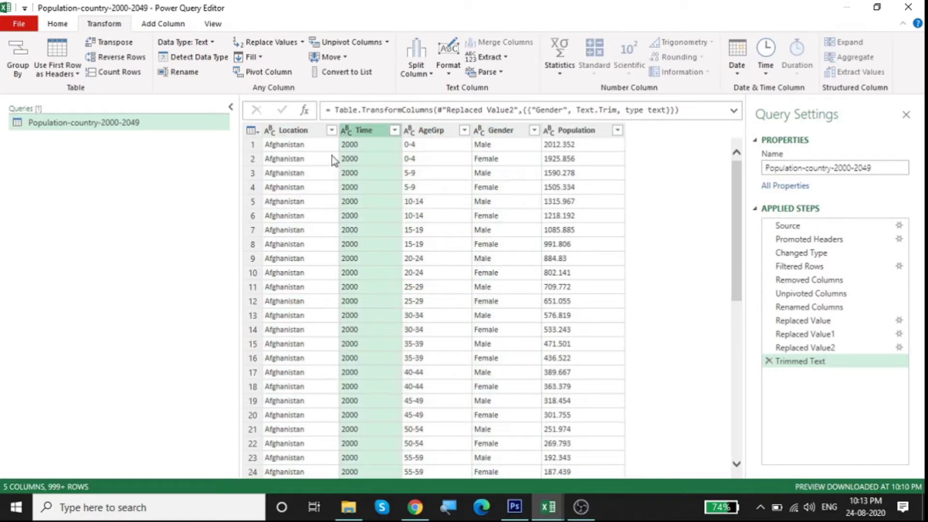
{"action": "left_click", "coordinate": [300, 133]}
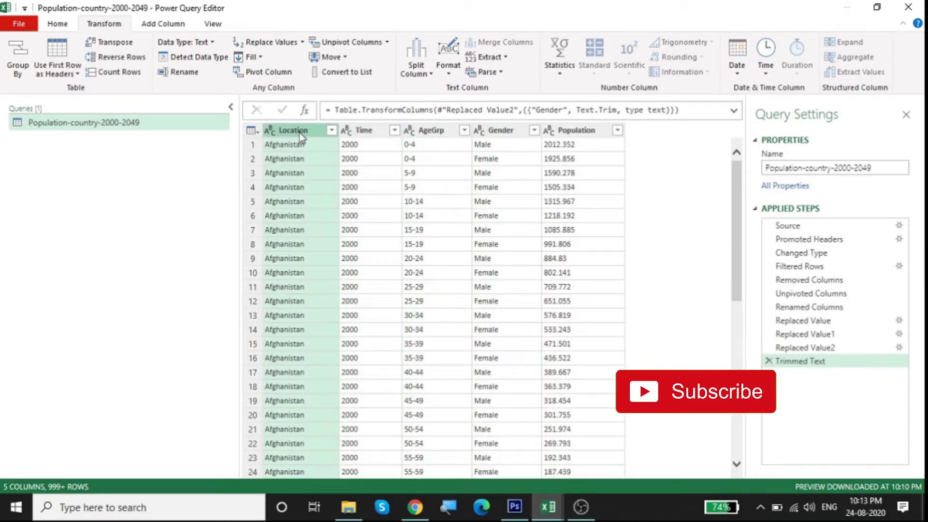
- Start a Group By on the AgeGrp and Population columns and remove the Population grouping
{"action": "left_click", "coordinate": [424, 135]}
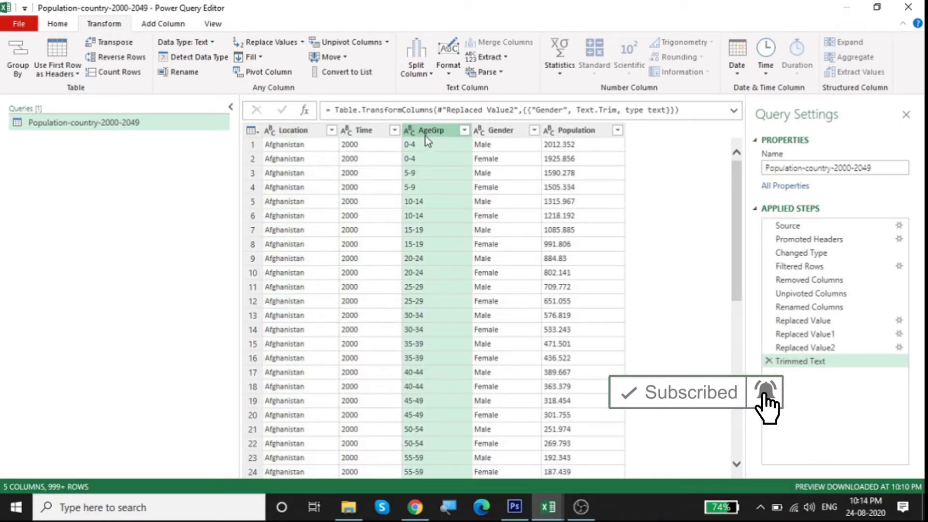
{"action": "left_click", "coordinate": [601, 136]}
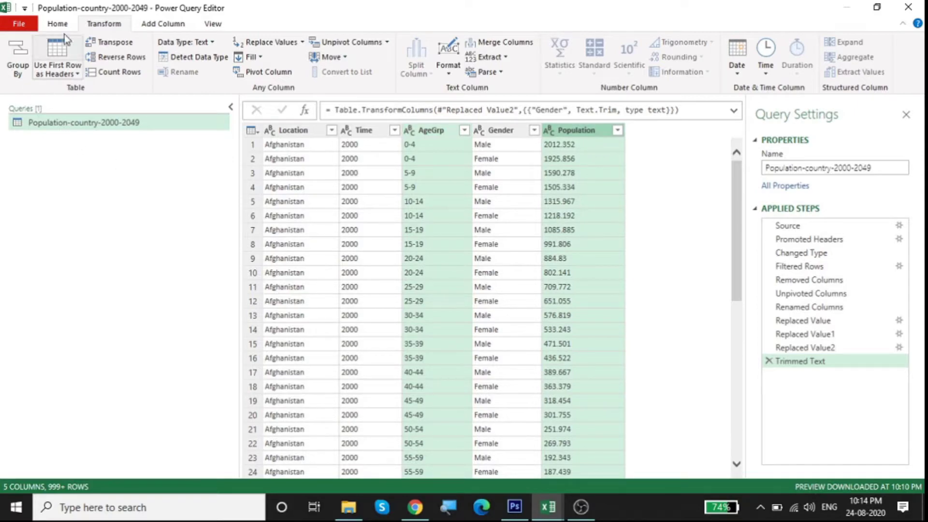
{"action": "left_click", "coordinate": [25, 54]}
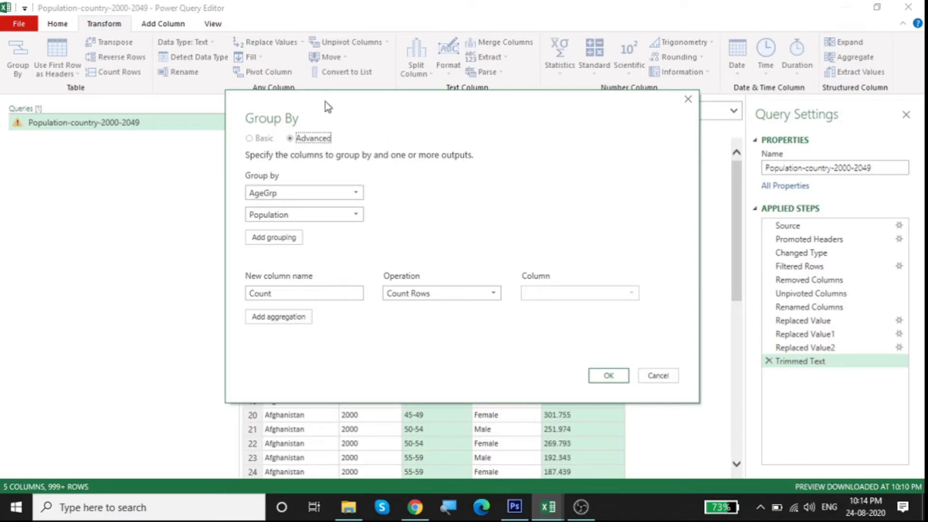
{"action": "mouse_move", "coordinate": [357, 214]}
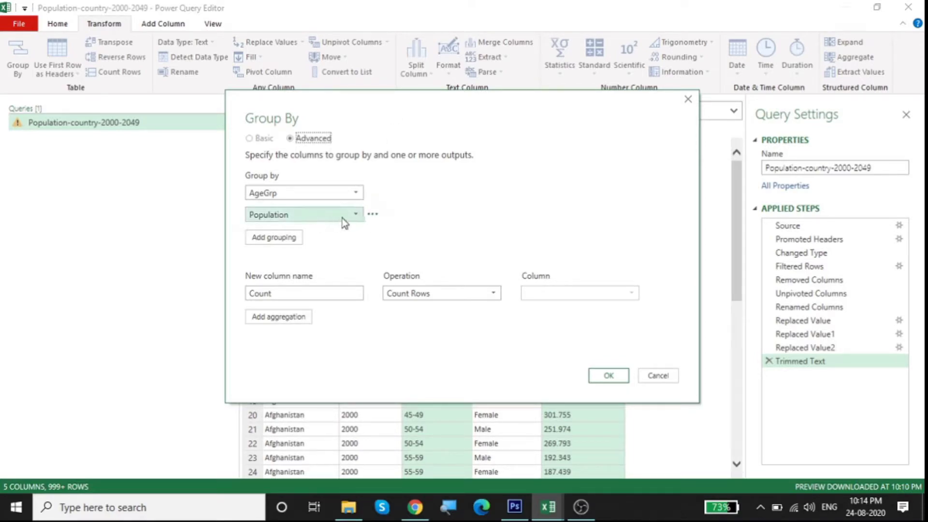
{"action": "left_click", "coordinate": [372, 215]}
{"action": "left_click", "coordinate": [401, 230]}
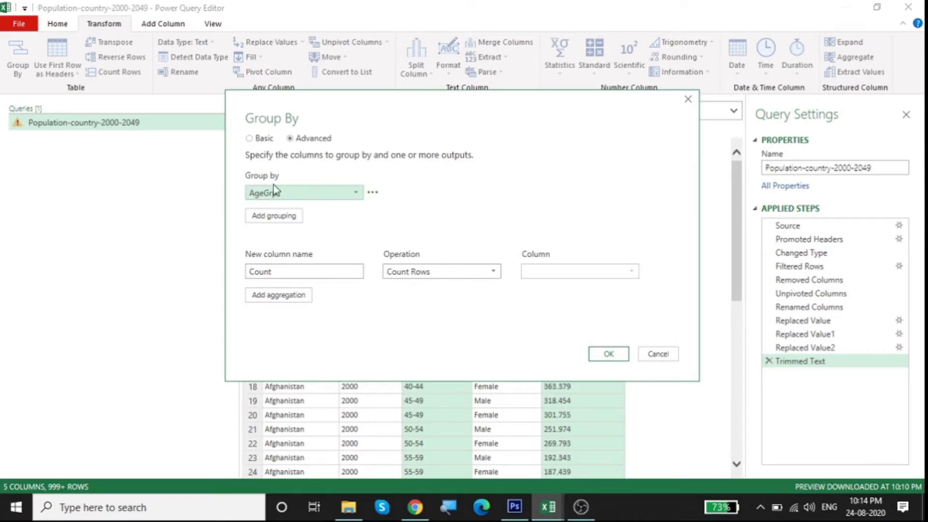
- Name the aggregated column Population, set it to the Sum of the Location column, and apply the grouping
{"action": "left_click_drag", "start_coordinate": [306, 270], "coordinate": [184, 279]}
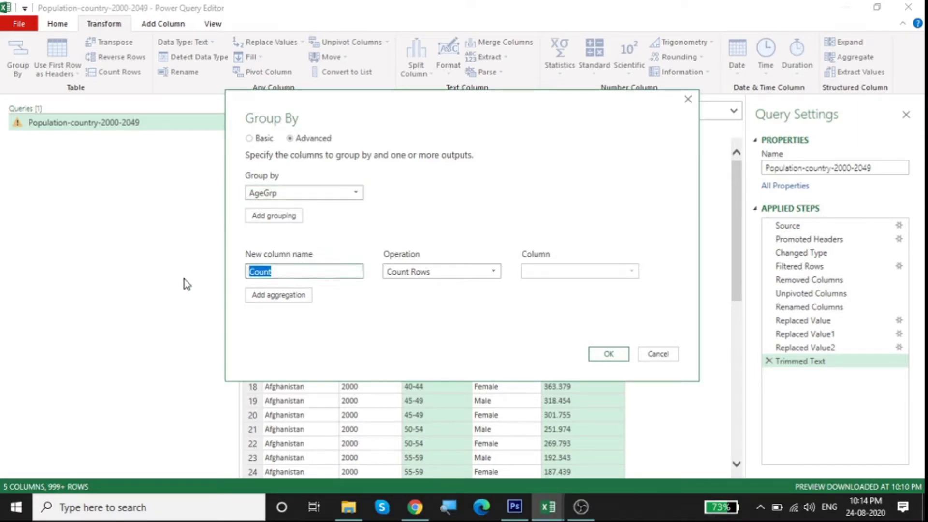
{"action": "type", "text": "P"}
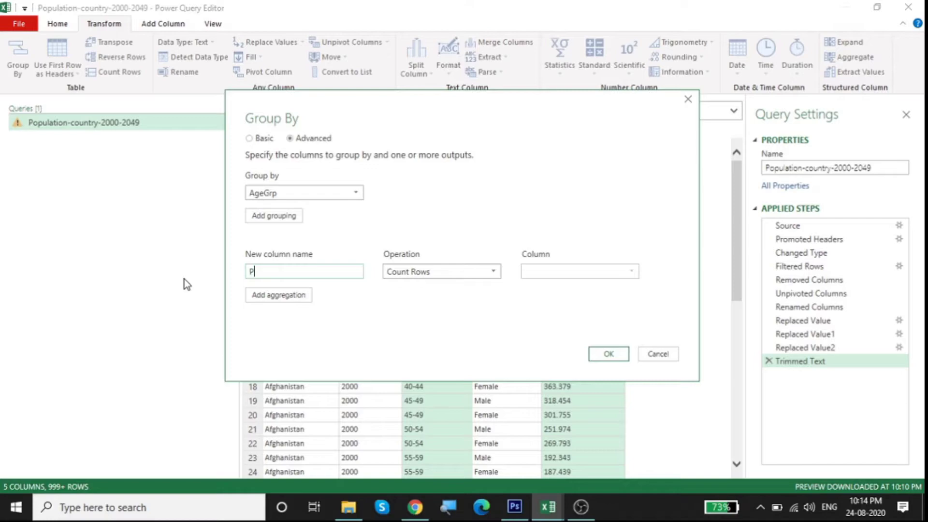
{"action": "type", "text": "opulation"}
{"action": "left_click", "coordinate": [469, 277]}
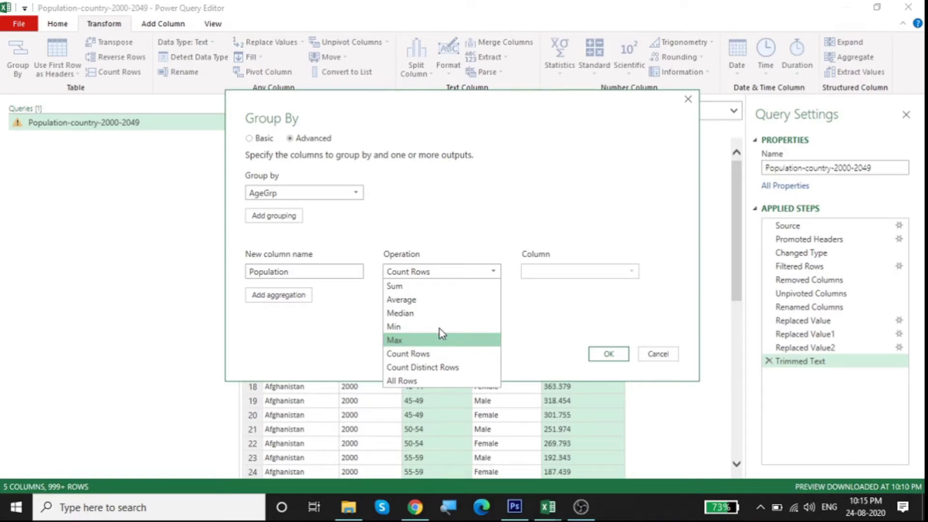
{"action": "left_click", "coordinate": [443, 287]}
{"action": "left_click", "coordinate": [584, 277]}
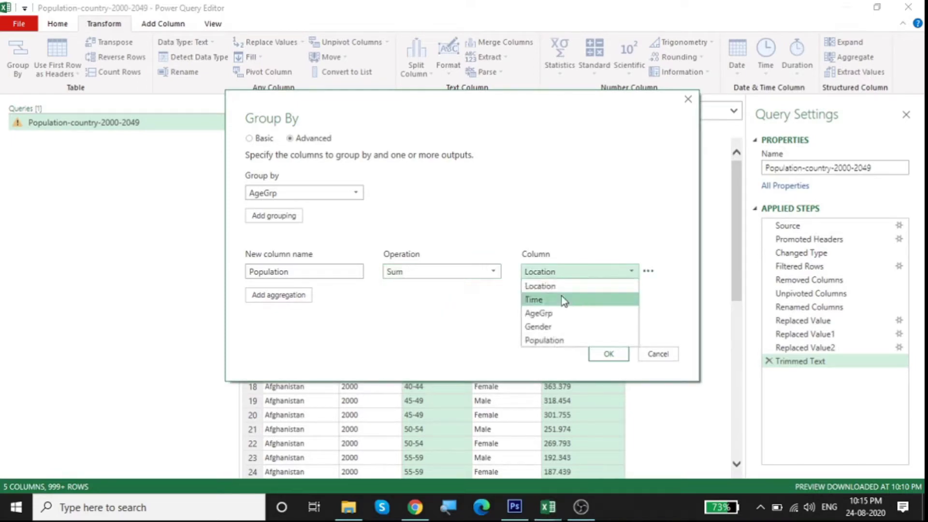
{"action": "left_click", "coordinate": [564, 287]}
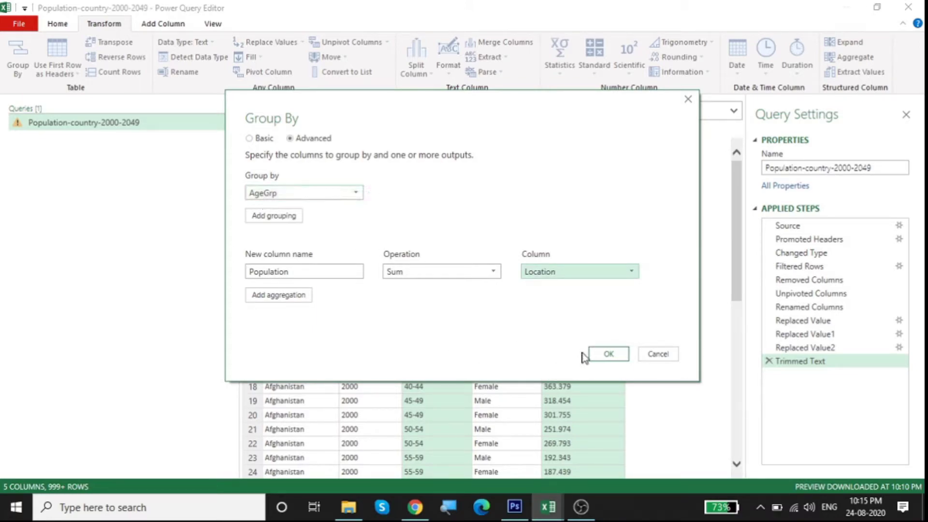
{"action": "left_click", "coordinate": [602, 356]}
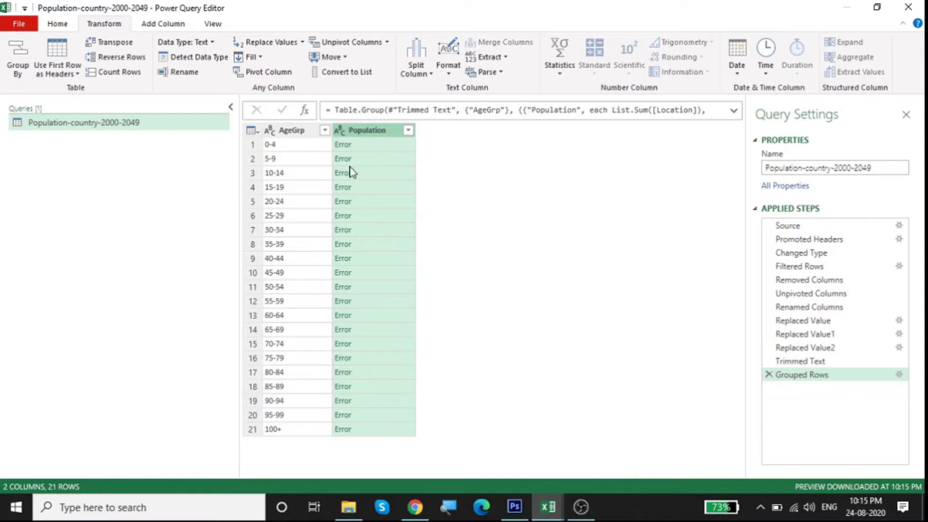
- Inspect the error in the 0-4 group's Population cell, and delete the 0-4 and Grouped Rows steps
{"action": "left_click", "coordinate": [343, 146]}
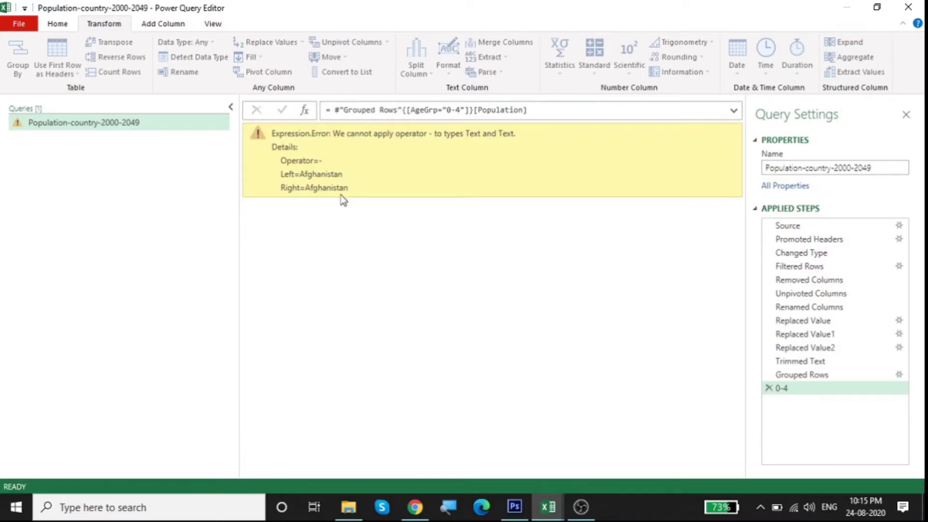
{"action": "left_click", "coordinate": [768, 388]}
{"action": "left_click", "coordinate": [768, 375]}
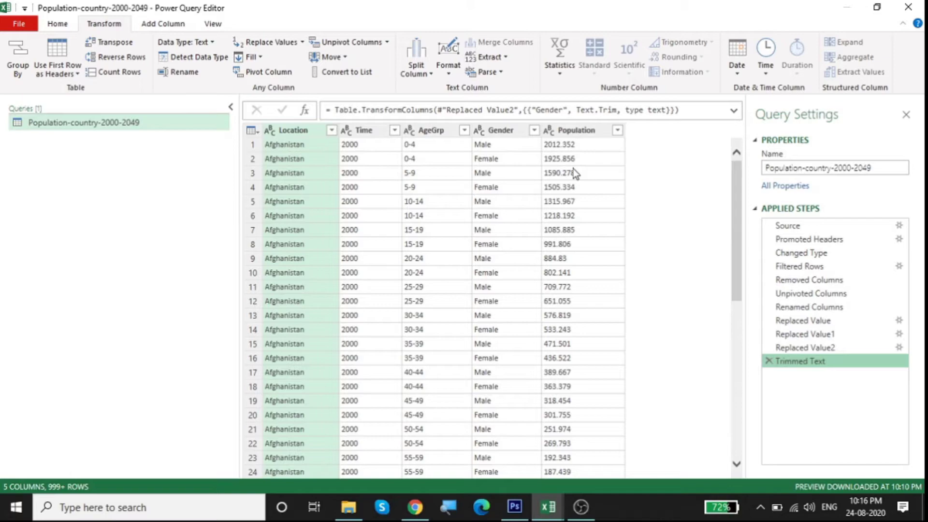
- Change the Population column's data type to Whole Number
{"action": "left_click", "coordinate": [549, 130]}
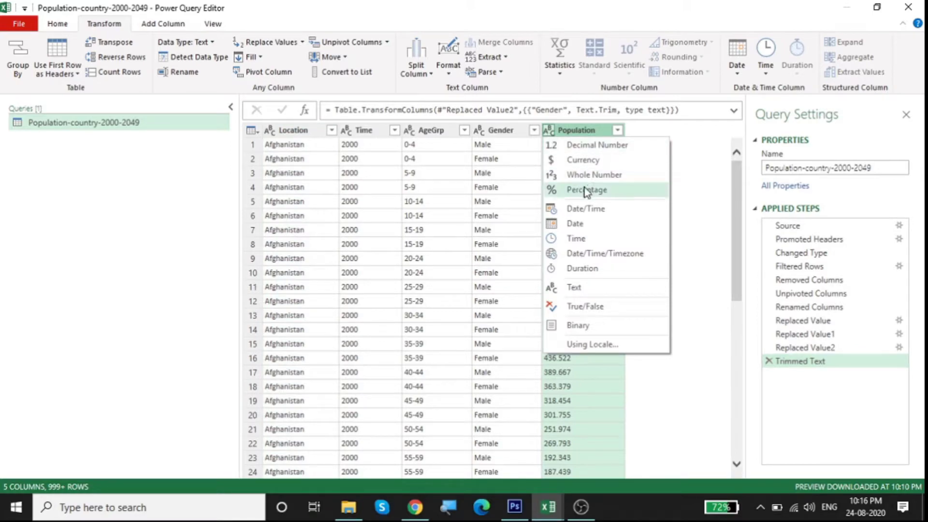
{"action": "left_click", "coordinate": [594, 175]}
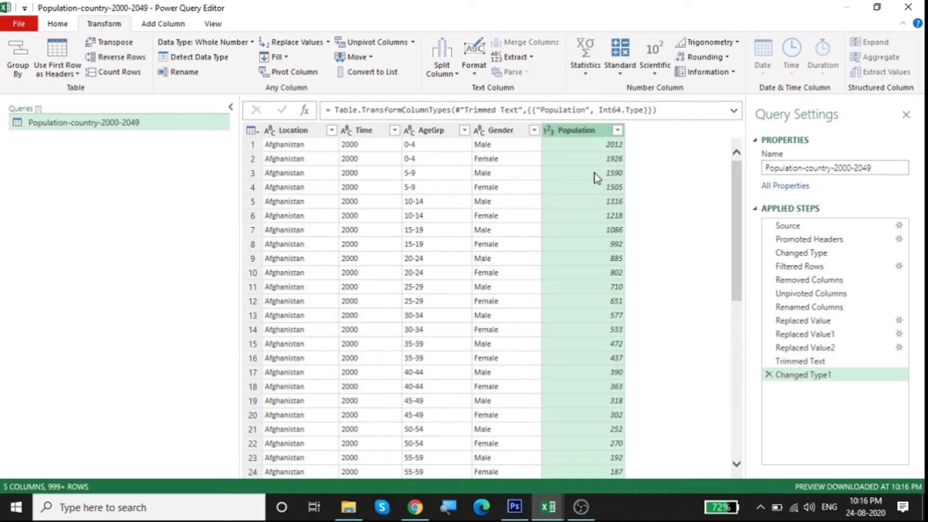
- Start a Group By from the AgeGrp and Population columns, and remove Population from the groupings
{"action": "left_click", "coordinate": [432, 131]}
{"action": "left_click", "coordinate": [584, 130], "text": "ctrl"}
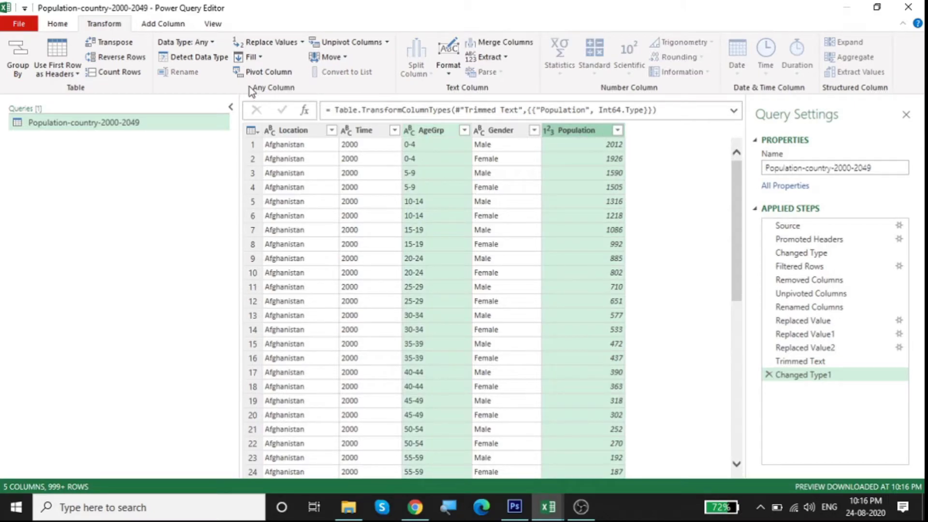
{"action": "left_click", "coordinate": [18, 60]}
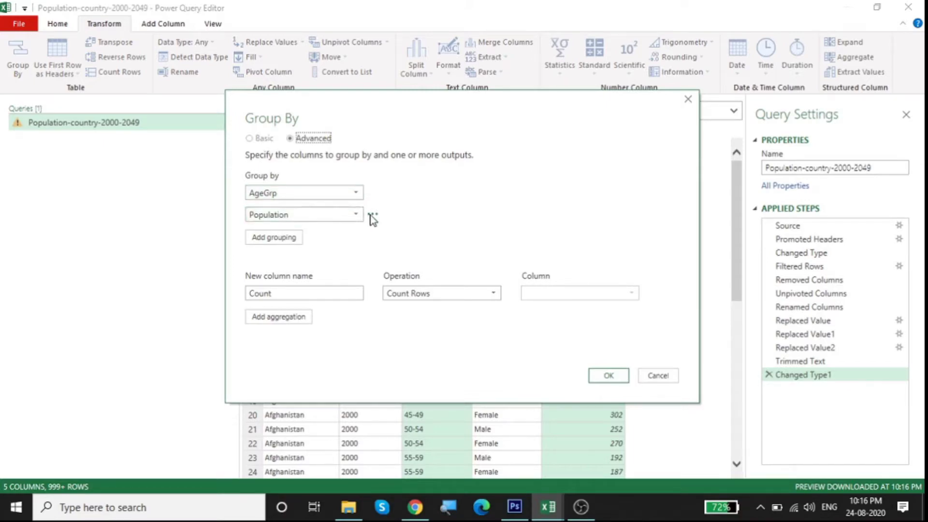
{"action": "left_click", "coordinate": [372, 215]}
{"action": "left_click", "coordinate": [439, 235]}
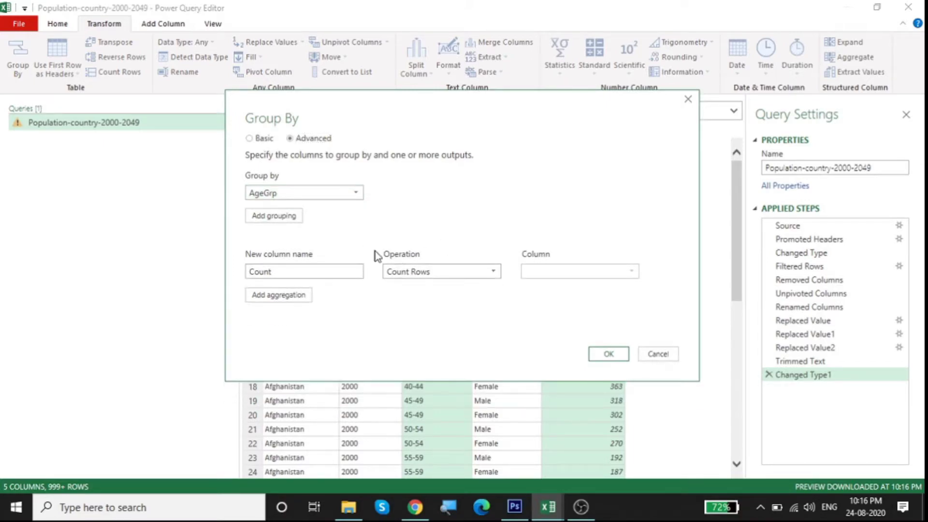
- Name the aggregated column SumOfPupulation, set it to the Sum of the Population column, and apply the grouping
{"action": "double_click", "coordinate": [325, 271]}
{"action": "type", "text": "SumOf Pupulation"}
{"action": "left_click", "coordinate": [417, 271]}
{"action": "left_click", "coordinate": [417, 285]}
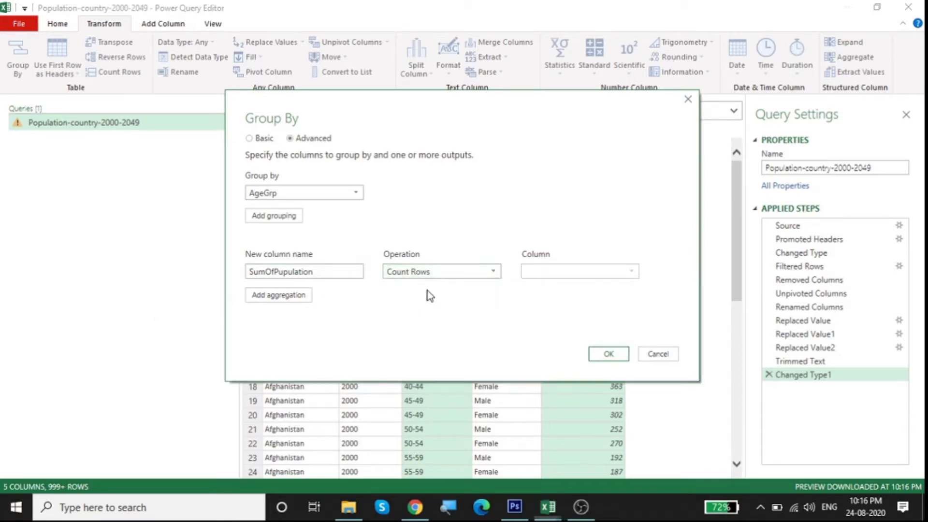
{"action": "left_click", "coordinate": [573, 276]}
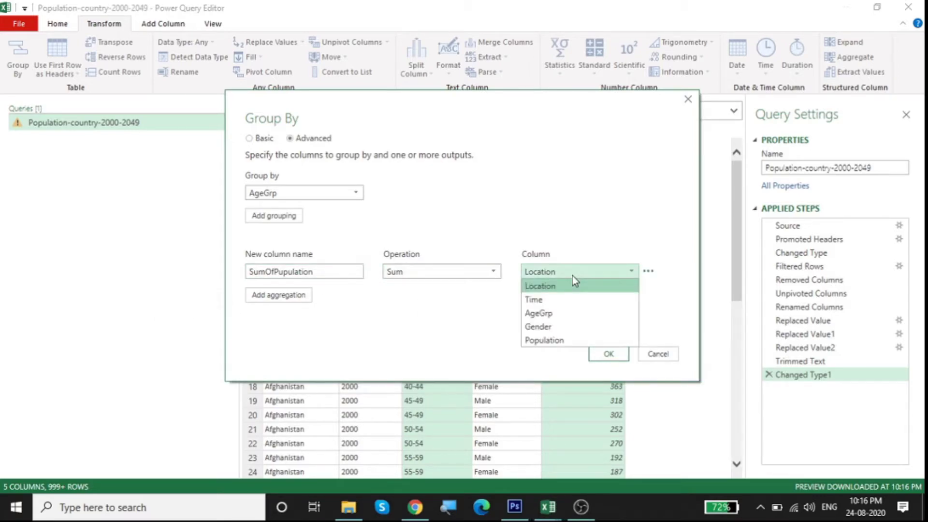
{"action": "left_click", "coordinate": [574, 340]}
{"action": "left_click", "coordinate": [610, 354]}
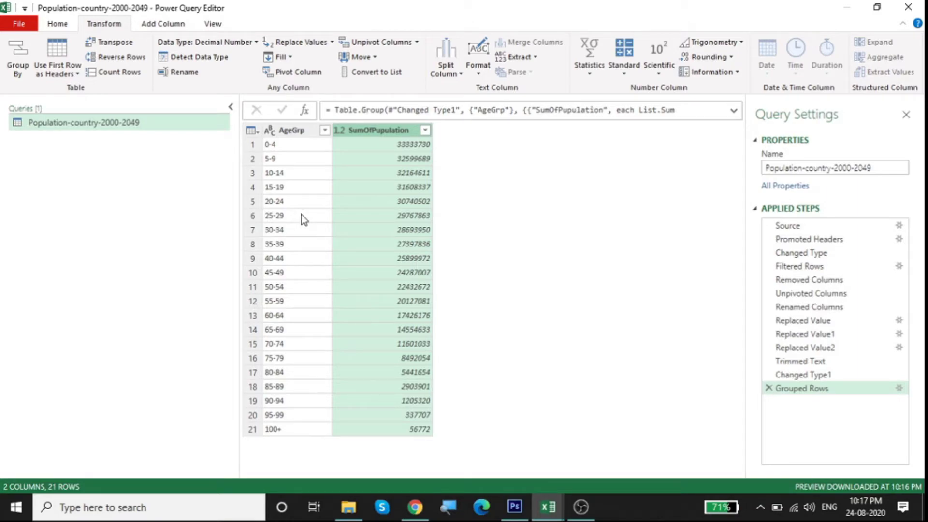
- Delete the Grouped Rows step and set up a new Group By with only AgeGrp and Gender as groupings
{"action": "left_click", "coordinate": [770, 388]}
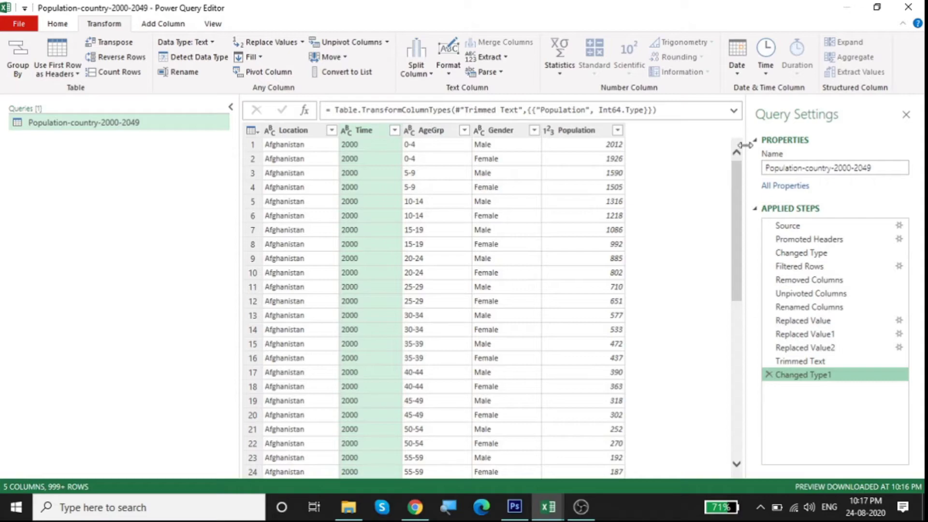
{"action": "left_click", "coordinate": [445, 135]}
{"action": "left_click", "coordinate": [502, 135], "text": "shift"}
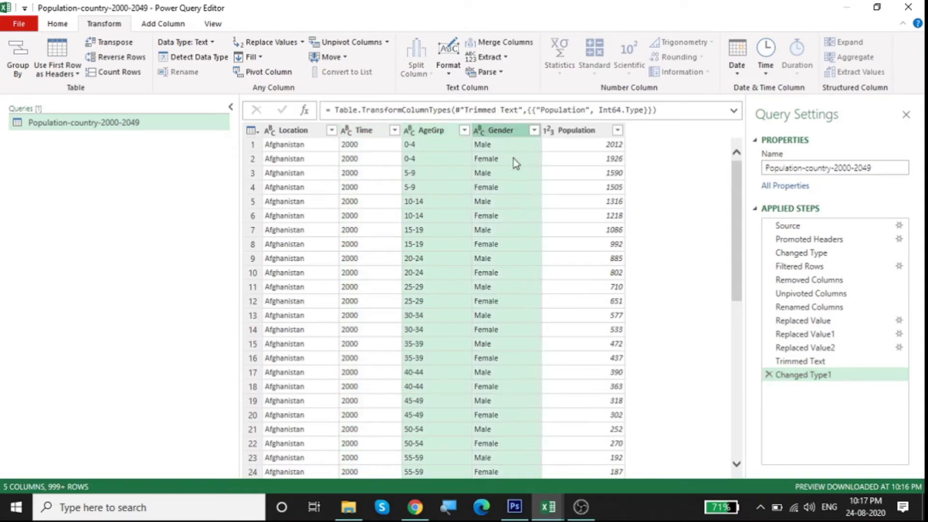
{"action": "left_click", "coordinate": [566, 133], "text": "shift"}
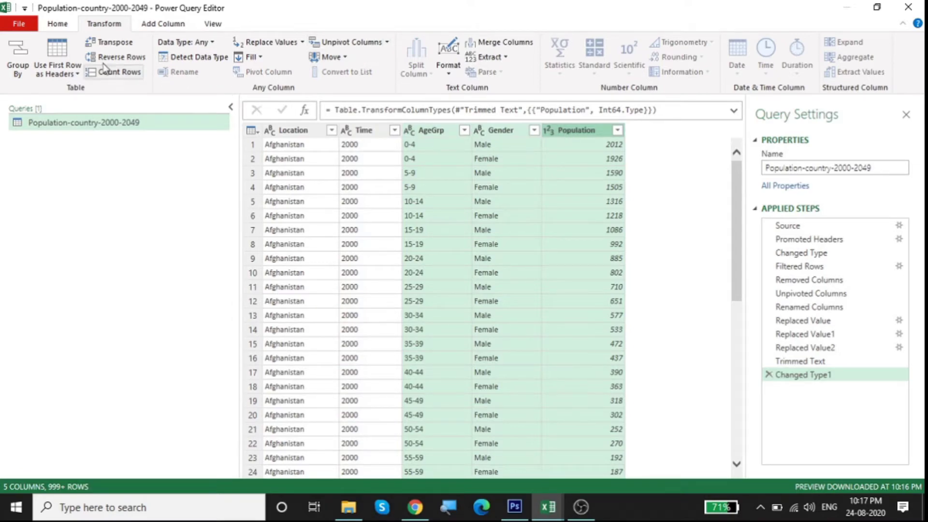
{"action": "left_click", "coordinate": [22, 57]}
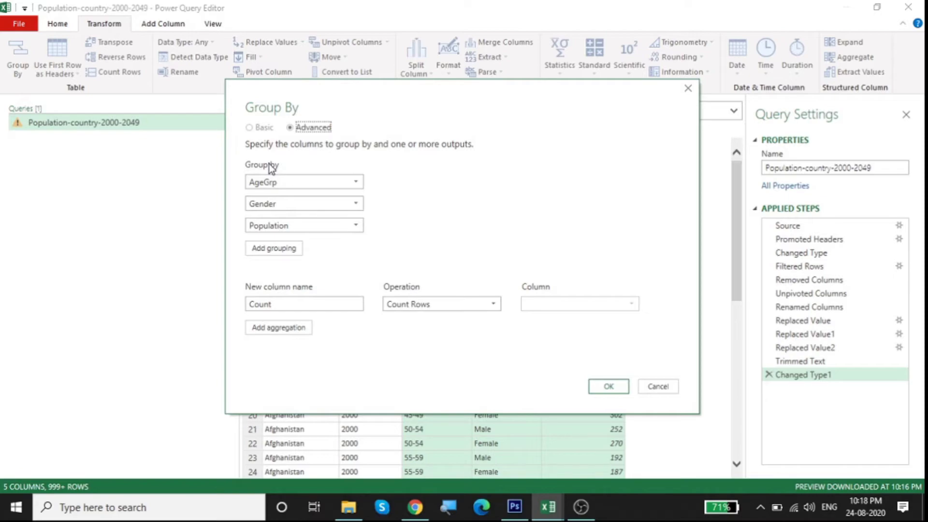
{"action": "left_click", "coordinate": [372, 226]}
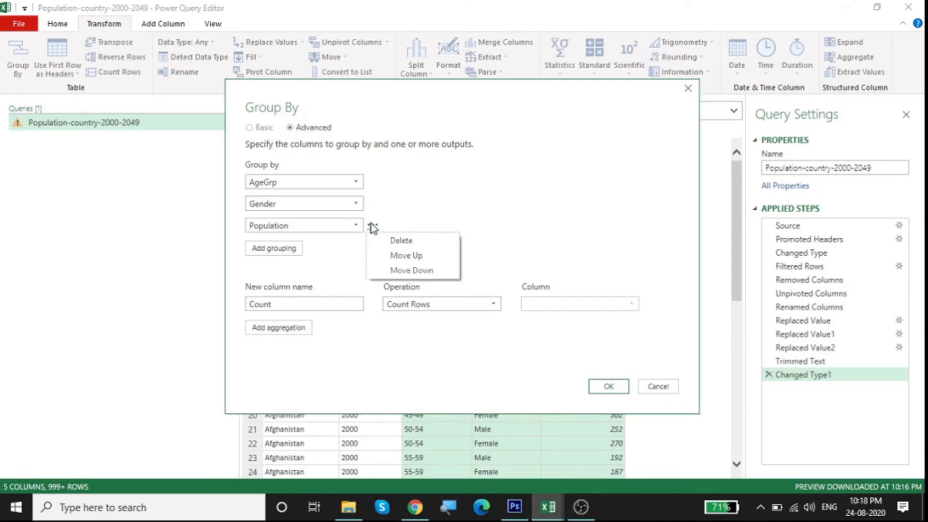
{"action": "left_click", "coordinate": [401, 241]}
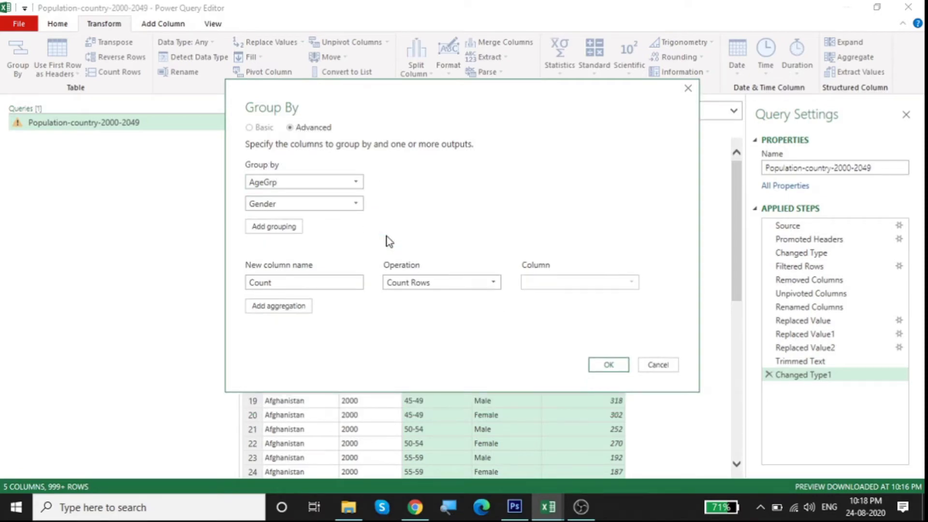
- Name the new column Population, aggregate it as the Sum of Population, and apply the grouping by AgeGrp and Gender
{"action": "double_click", "coordinate": [334, 282]}
{"action": "type", "text": "Population"}
{"action": "left_click", "coordinate": [460, 287]}
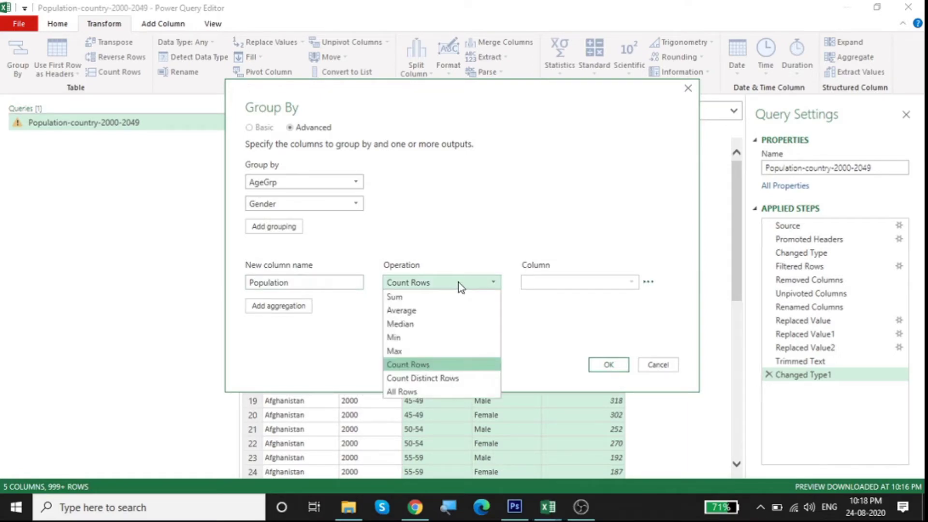
{"action": "left_click", "coordinate": [443, 297]}
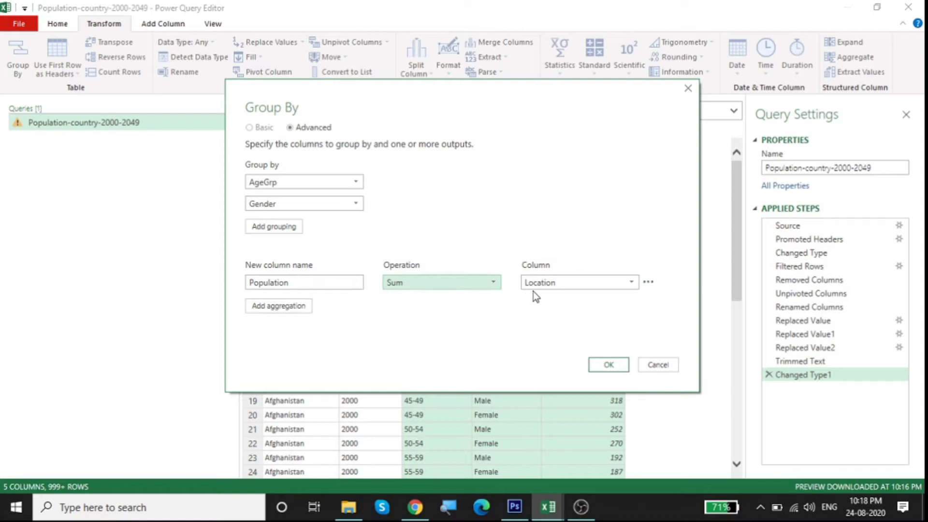
{"action": "left_click", "coordinate": [561, 282]}
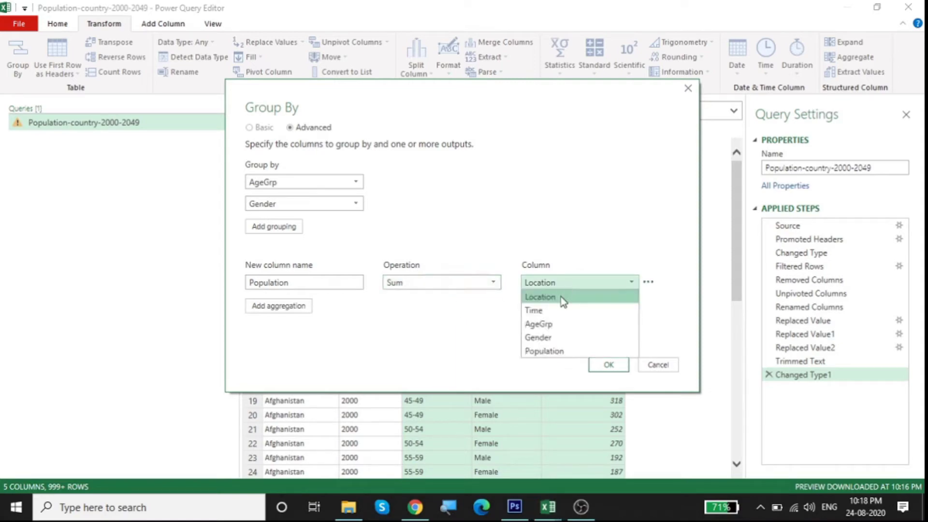
{"action": "left_click", "coordinate": [556, 351]}
{"action": "left_click", "coordinate": [608, 365]}
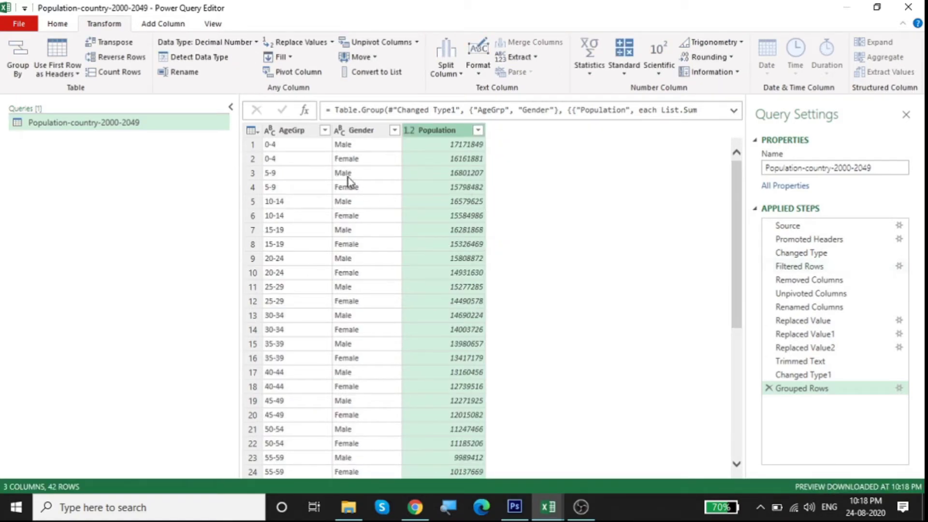
- Examine the Male and Female rows of the 0-4 age group, and delete the Grouped Rows step
{"action": "left_click", "coordinate": [286, 146]}
{"action": "left_click", "coordinate": [270, 154]}
{"action": "left_click", "coordinate": [253, 144]}
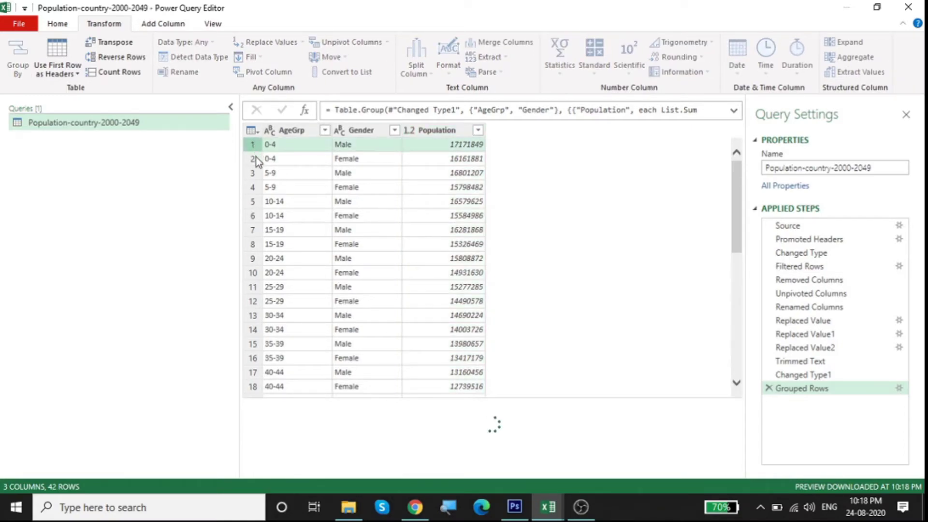
{"action": "left_click", "coordinate": [254, 159]}
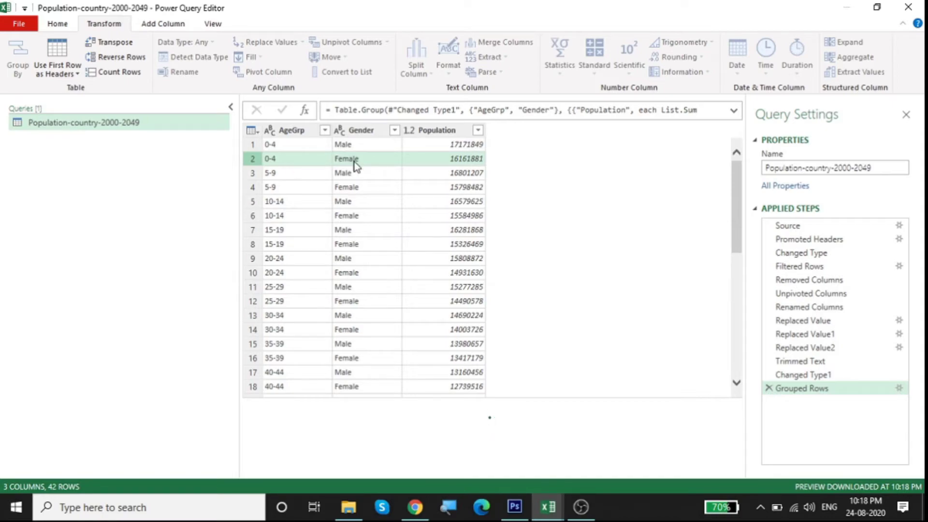
{"action": "left_click", "coordinate": [768, 389]}
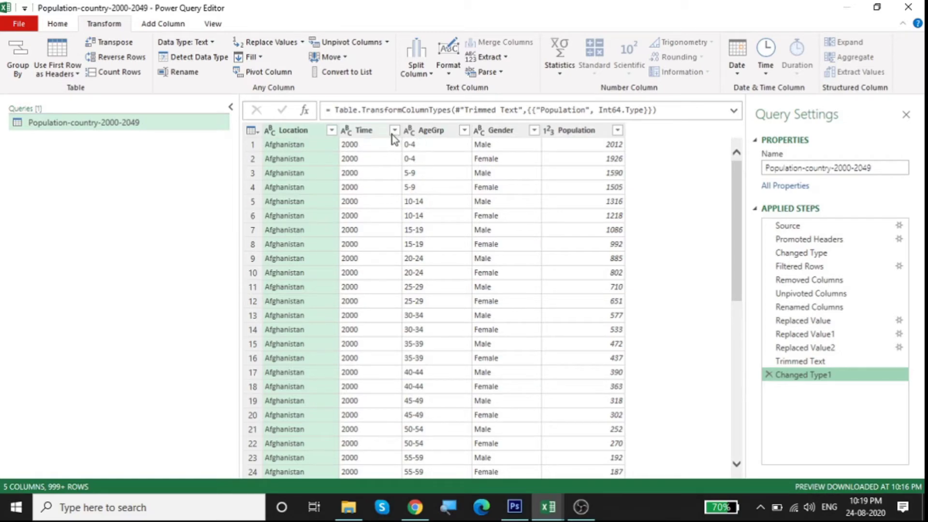
{"action": "left_click", "coordinate": [563, 132], "text": "ctrl"}
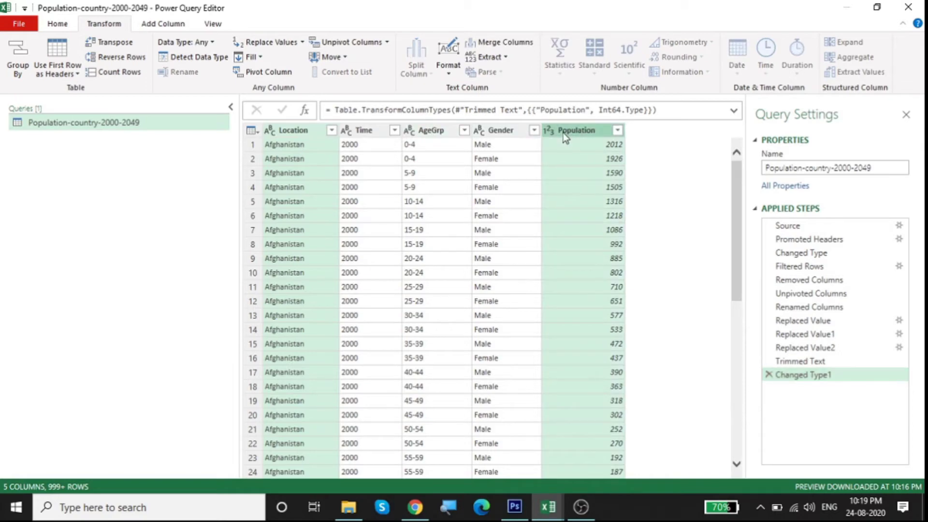
{"action": "left_click", "coordinate": [510, 137], "text": "ctrl"}
{"action": "left_click", "coordinate": [439, 136], "text": "ctrl"}
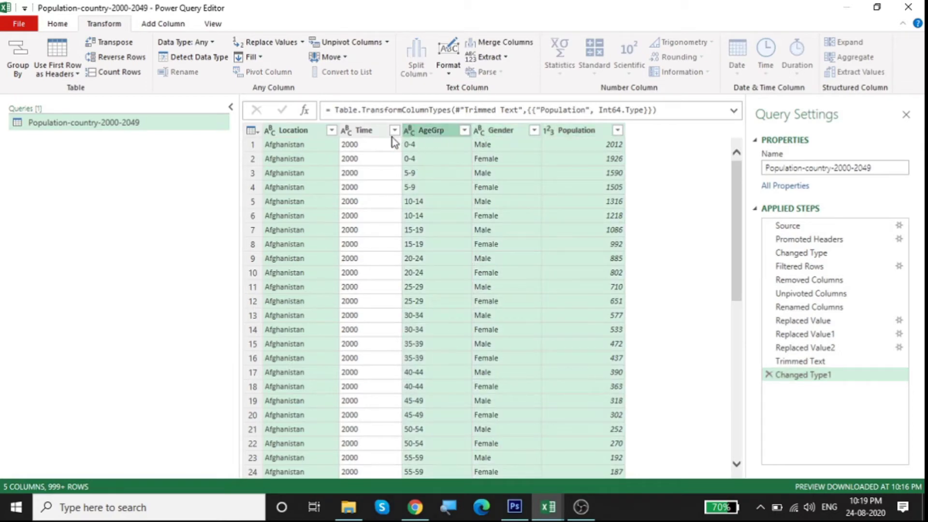
{"action": "left_click", "coordinate": [360, 135], "text": "ctrl"}
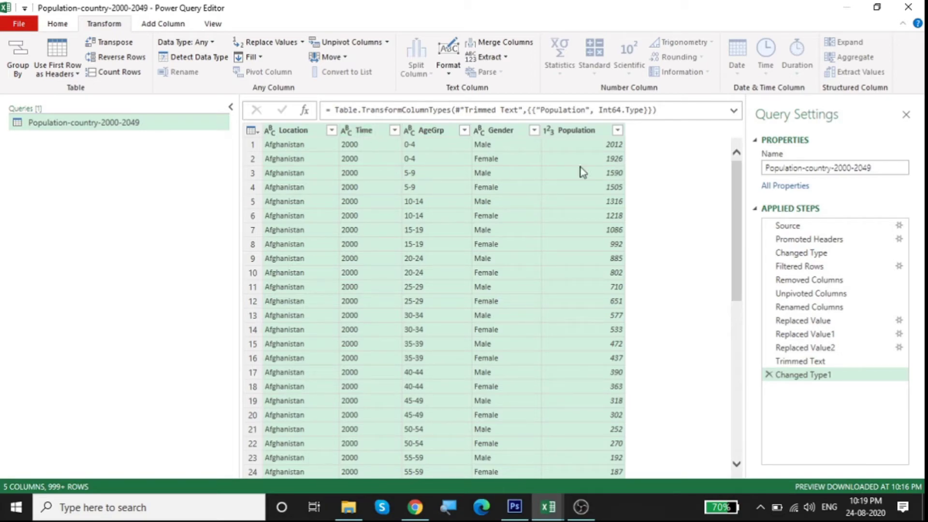
- Start a Group By on the Time, AgeGrp and Gender columns
{"action": "left_click", "coordinate": [505, 130]}
{"action": "left_click", "coordinate": [439, 138], "text": "ctrl"}
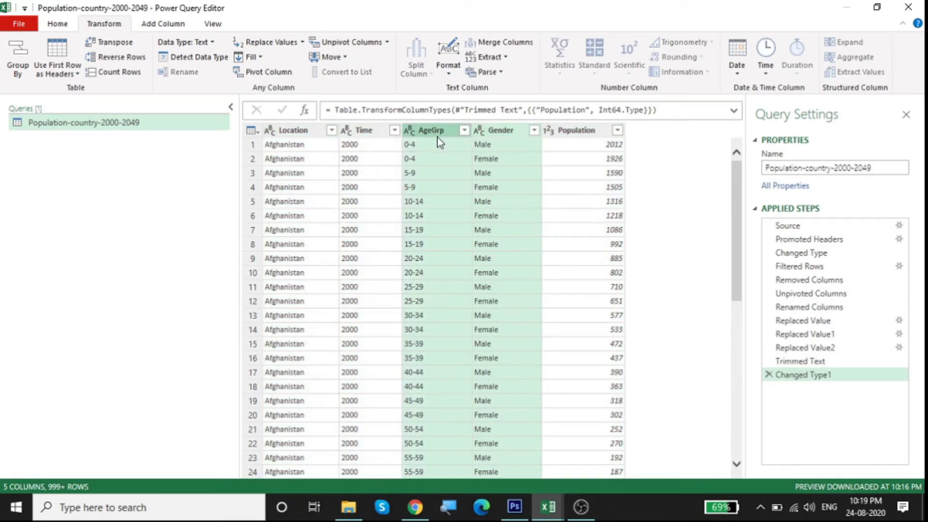
{"action": "left_click", "coordinate": [368, 138], "text": "ctrl"}
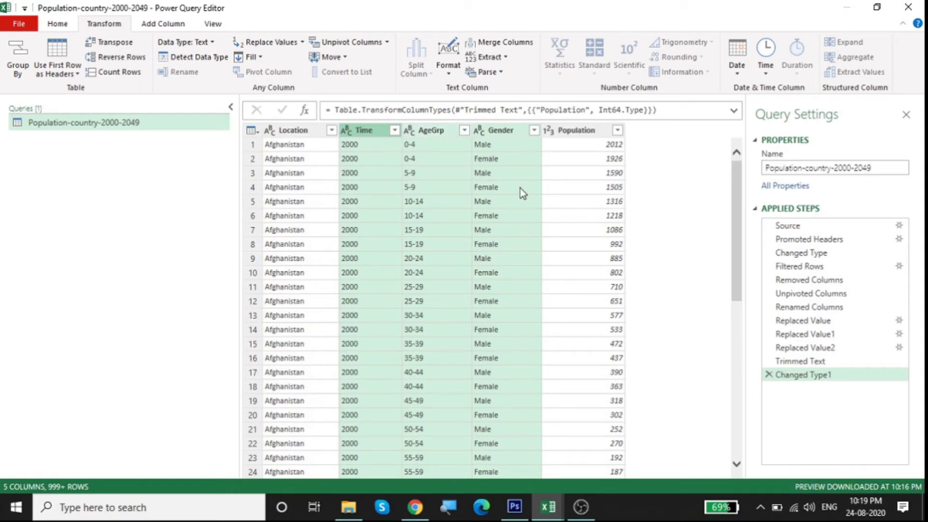
{"action": "left_click", "coordinate": [18, 58]}
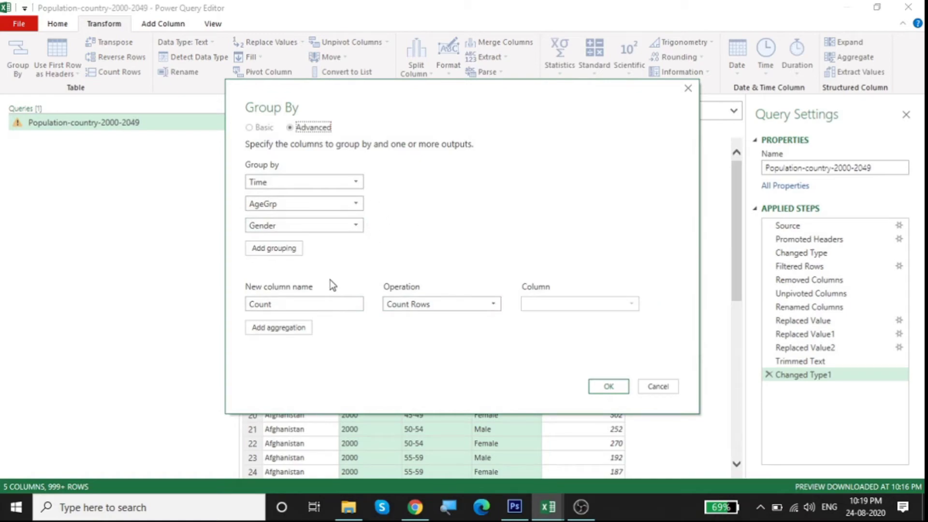
- Name the aggregated column Population and set it to the Sum of the Population column
{"action": "double_click", "coordinate": [310, 304]}
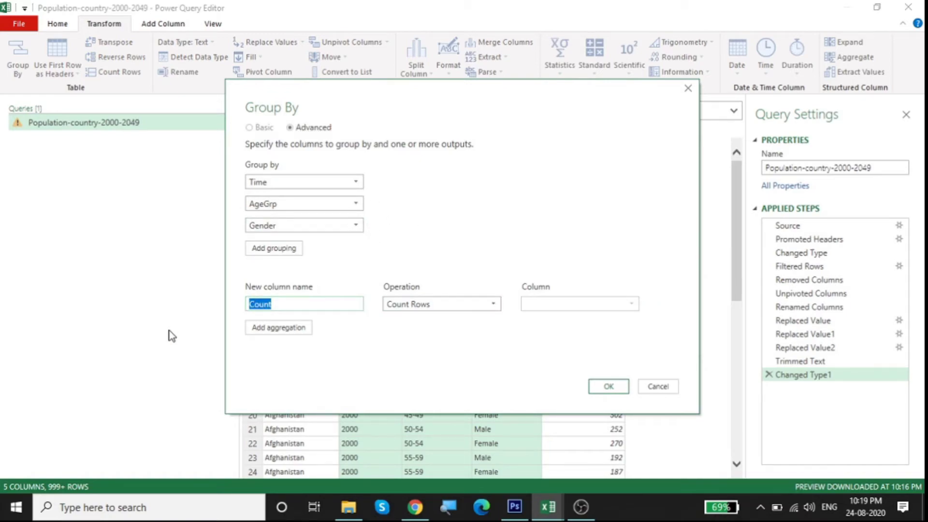
{"action": "key", "text": "BackSpace"}
{"action": "type", "text": "Population"}
{"action": "left_click", "coordinate": [432, 306]}
{"action": "left_click", "coordinate": [444, 320]}
{"action": "left_click", "coordinate": [564, 308]}
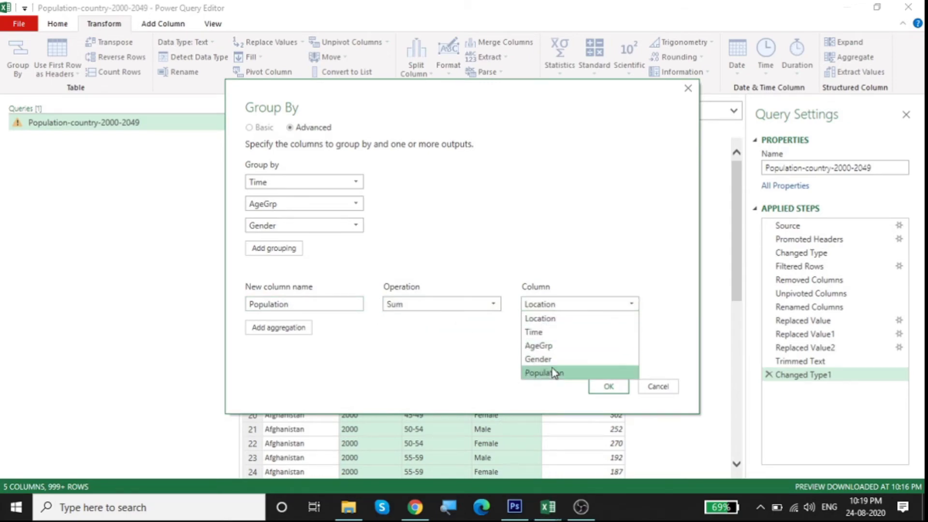
{"action": "left_click", "coordinate": [552, 371]}
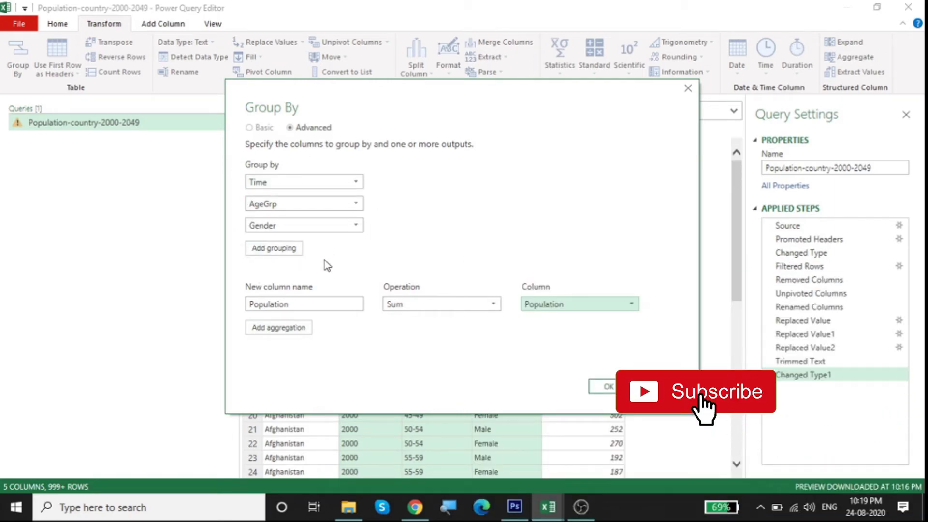
- Start a full-screen capture and draw red rectangles around the Group by fields and the Column field of the dialog
{"action": "key", "text": "Print"}
{"action": "left_click_drag", "start_coordinate": [2, 2], "coordinate": [925, 521]}
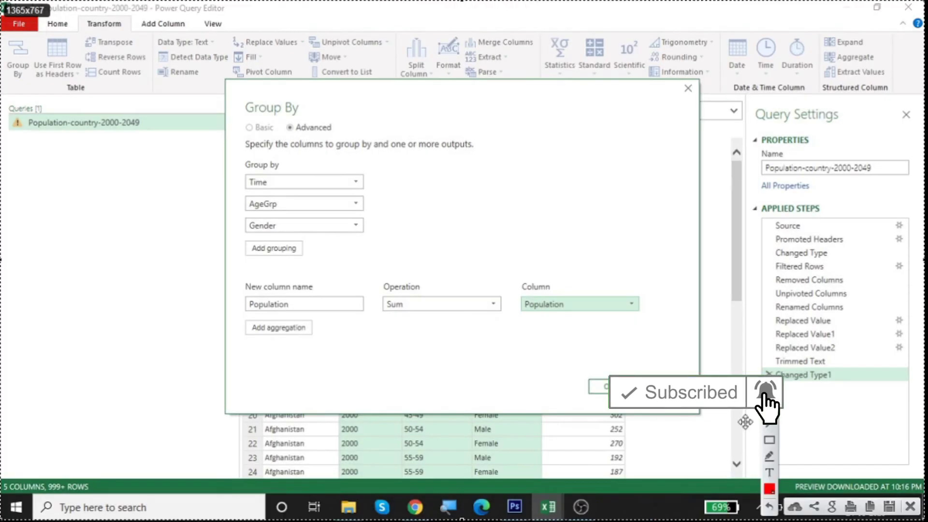
{"action": "left_click", "coordinate": [770, 440]}
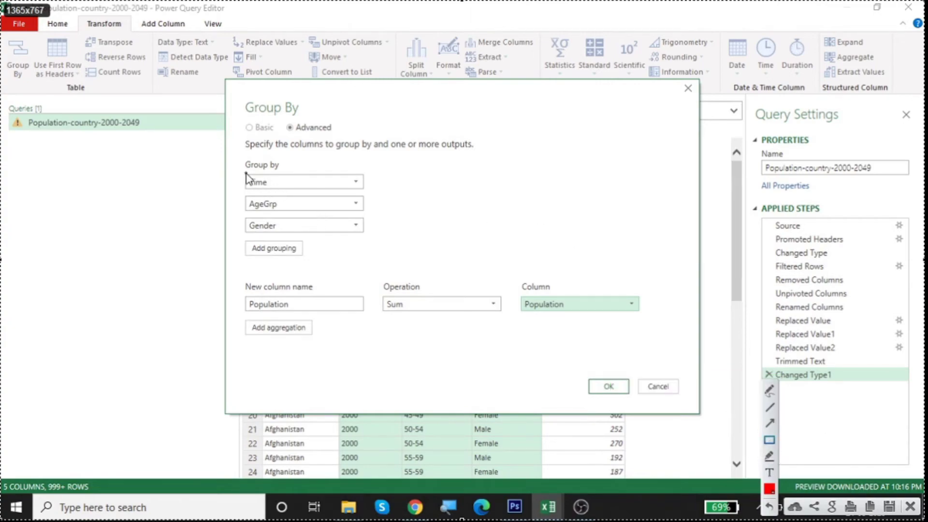
{"action": "left_click_drag", "start_coordinate": [237, 159], "coordinate": [382, 266]}
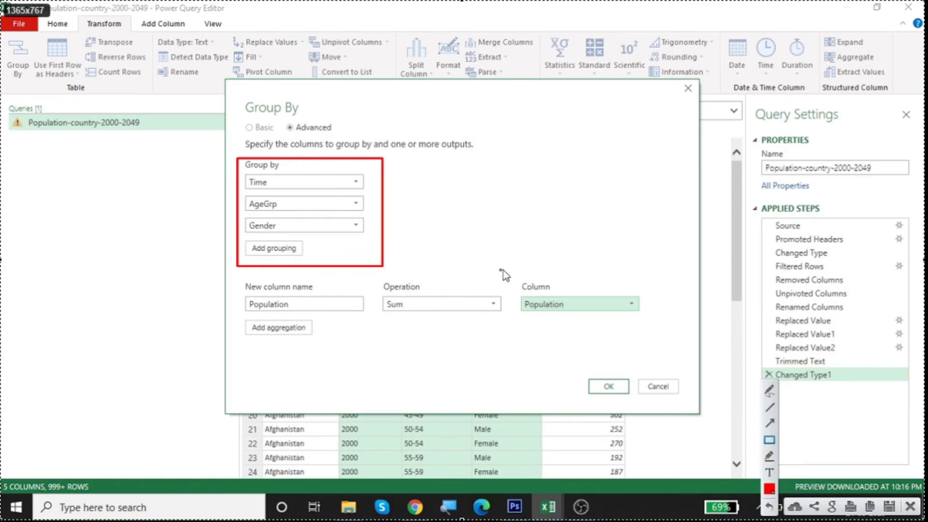
{"action": "mouse_move", "coordinate": [524, 274]}
{"action": "left_mouse_down"}
{"action": "mouse_move", "coordinate": [562, 321]}
{"action": "mouse_move", "coordinate": [651, 326]}
{"action": "left_mouse_up"}
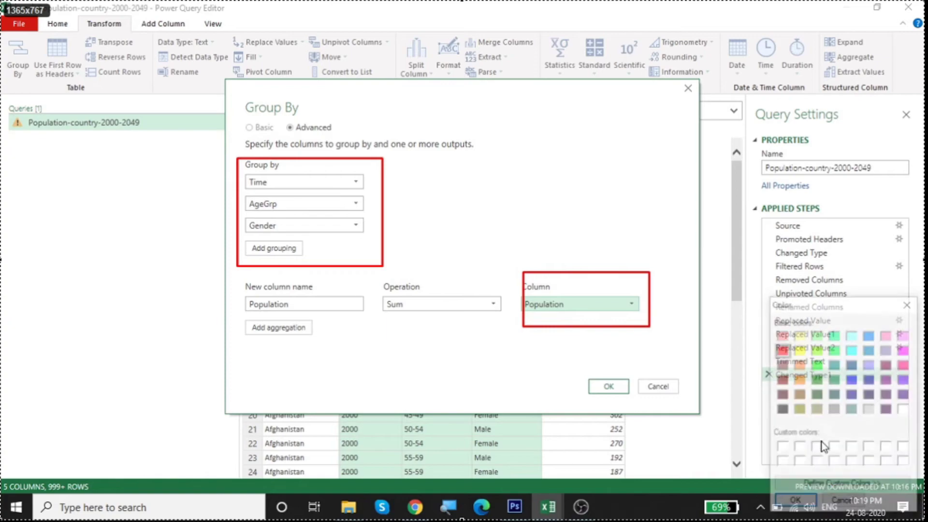
- Change the annotation color to bright green and draw a rectangle around the Operation field
{"action": "left_click", "coordinate": [770, 489]}
{"action": "left_click", "coordinate": [835, 350]}
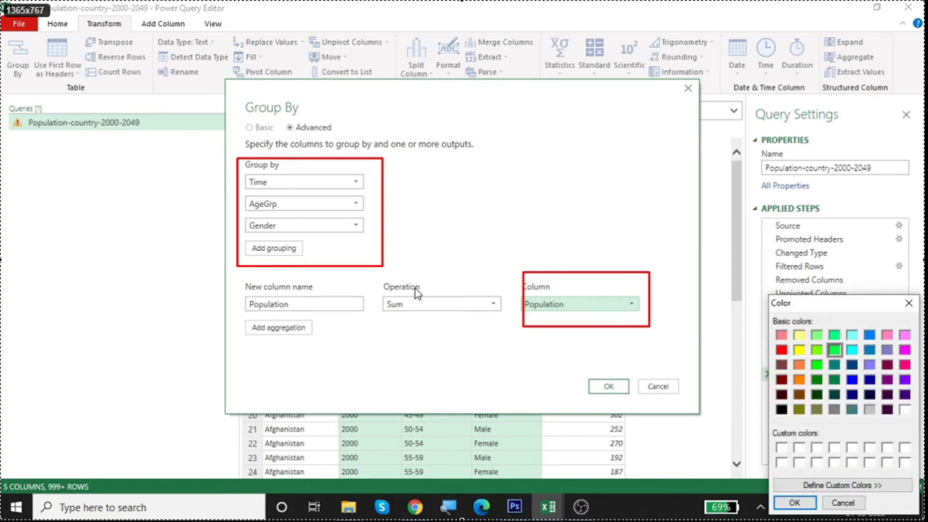
{"action": "left_click", "coordinate": [795, 503]}
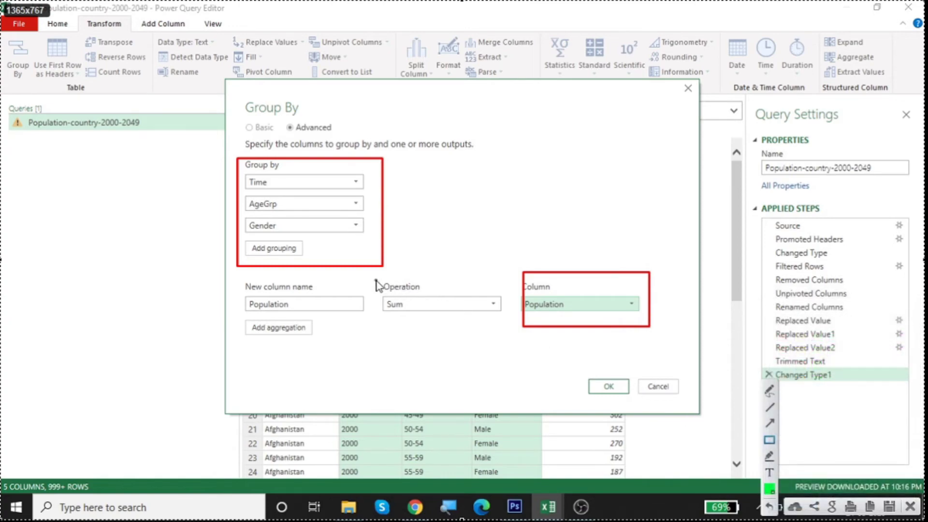
{"action": "left_click_drag", "start_coordinate": [368, 276], "coordinate": [513, 328]}
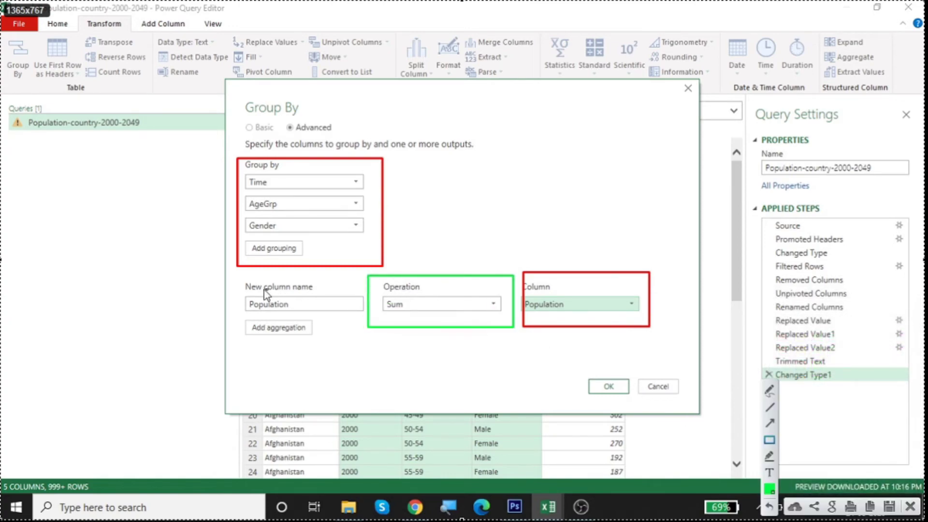
- Draw a green rectangle around the New column name field and exit the screen capture
{"action": "mouse_move", "coordinate": [239, 281]}
{"action": "left_mouse_down"}
{"action": "mouse_move", "coordinate": [315, 317]}
{"action": "mouse_move", "coordinate": [347, 320]}
{"action": "left_mouse_up"}
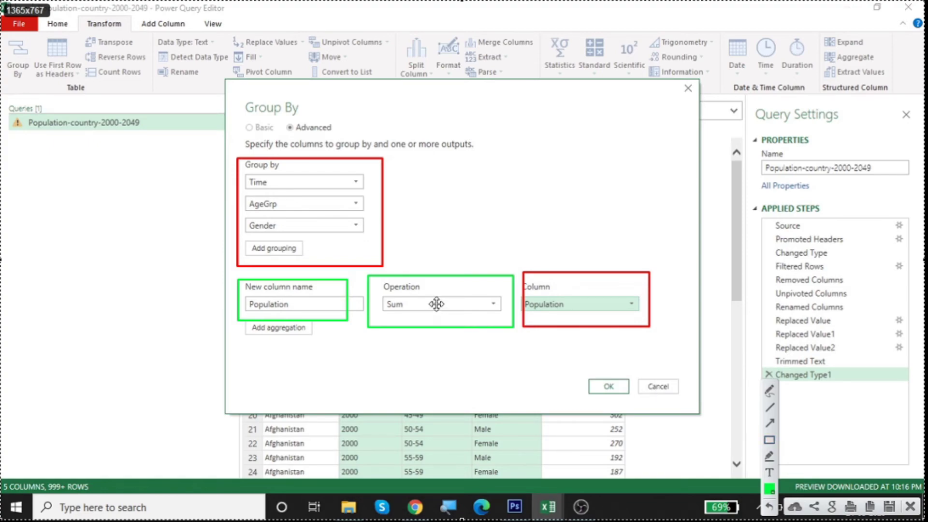
{"action": "key", "text": "Escape"}
- Add a second aggregation named Population Count that uses the Count Rows operation
{"action": "left_click", "coordinate": [296, 328]}
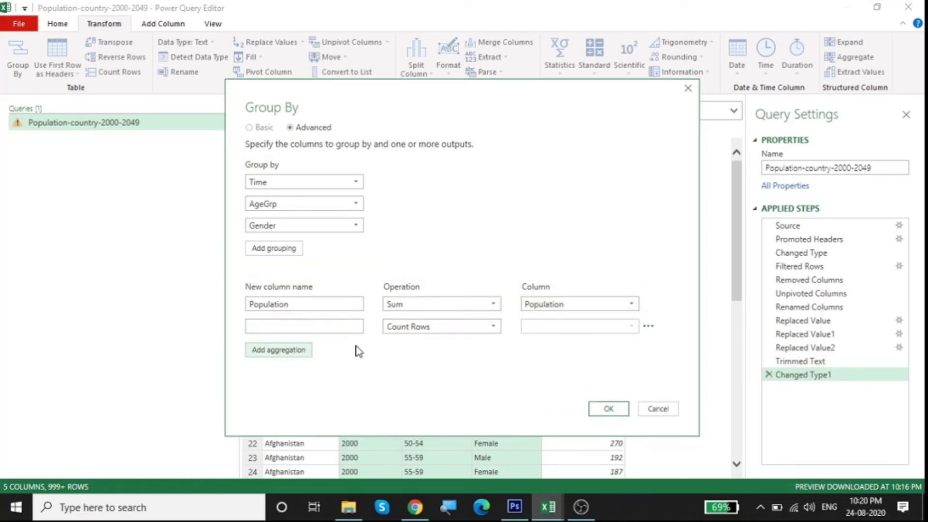
{"action": "left_click", "coordinate": [334, 331]}
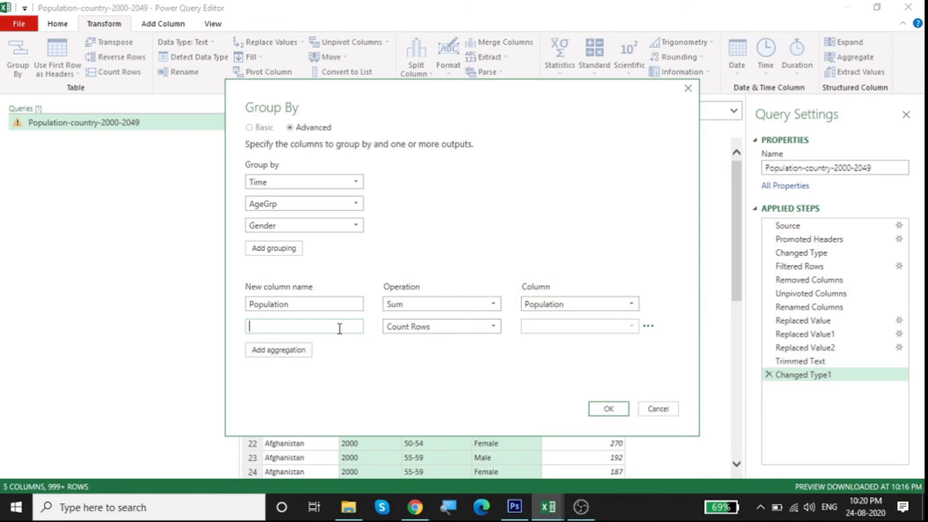
{"action": "type", "text": "Population Count"}
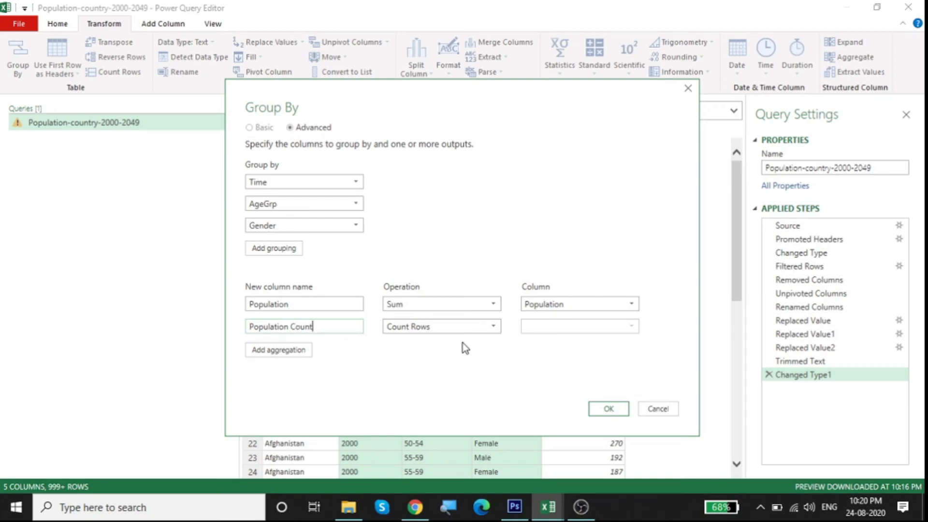
{"action": "left_click", "coordinate": [469, 328]}
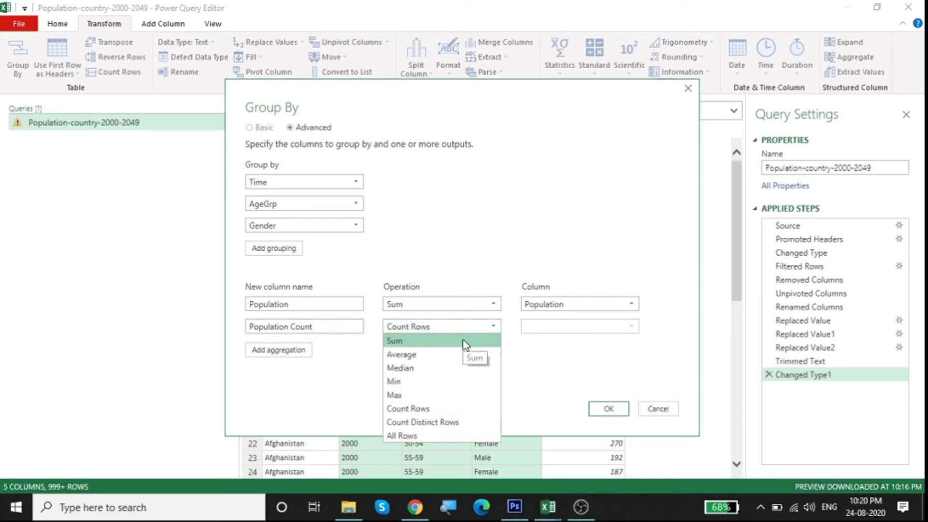
{"action": "left_click", "coordinate": [457, 407]}
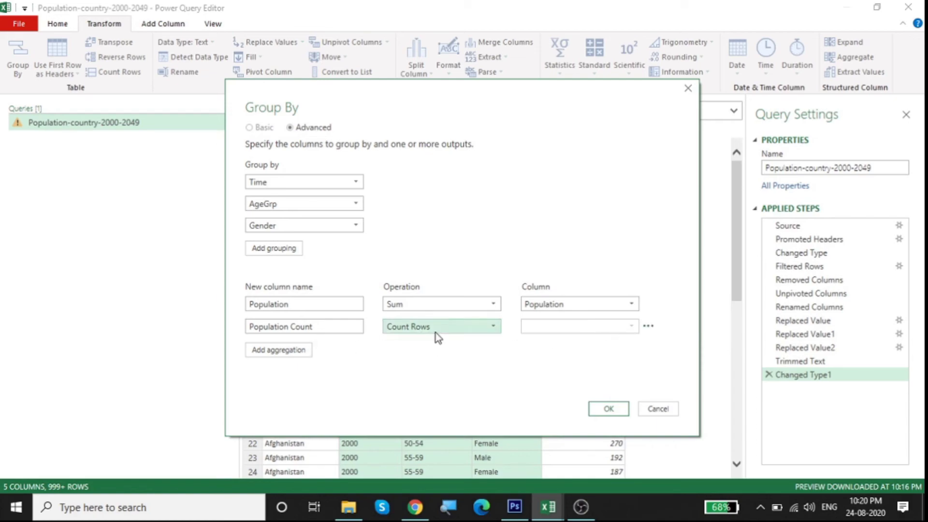
- Add Location as a fourth grouping column and delete that grouping again
{"action": "left_click", "coordinate": [274, 248]}
{"action": "left_click", "coordinate": [355, 247]}
{"action": "left_click", "coordinate": [428, 248]}
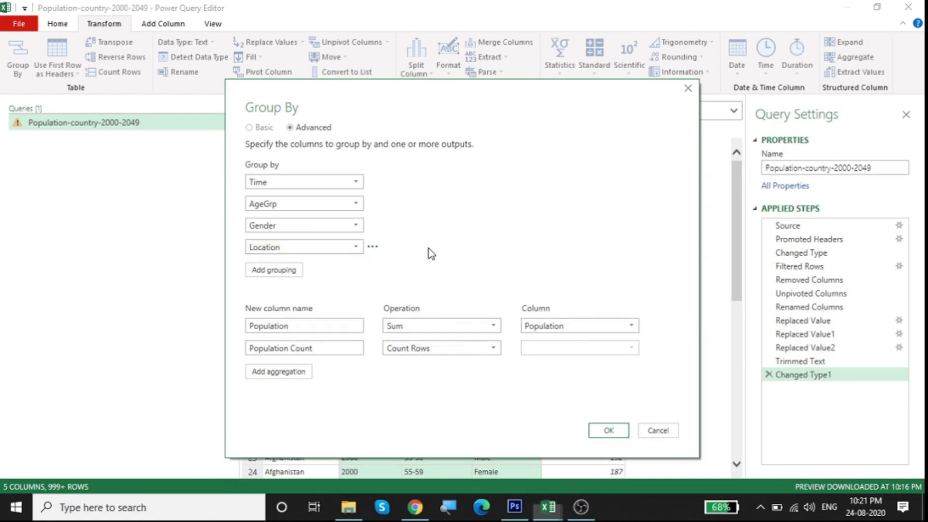
{"action": "left_click", "coordinate": [373, 247]}
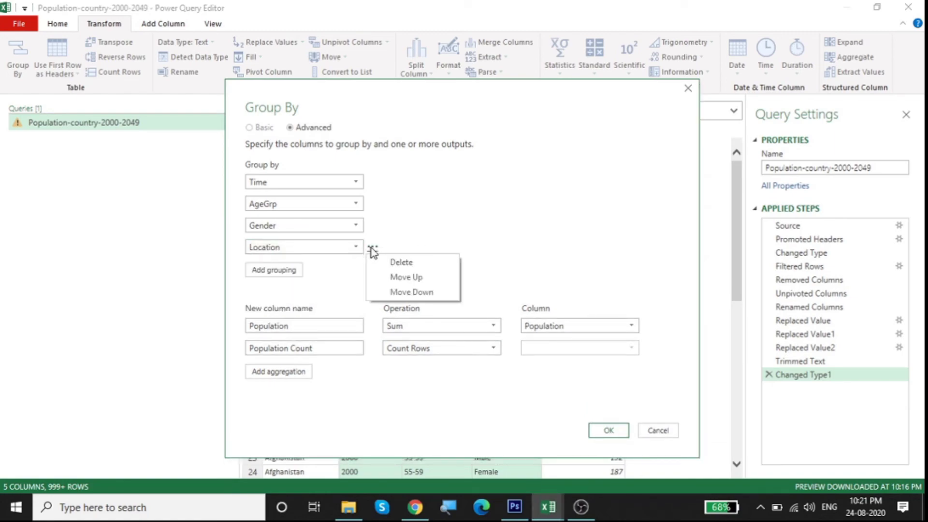
{"action": "left_click", "coordinate": [392, 262]}
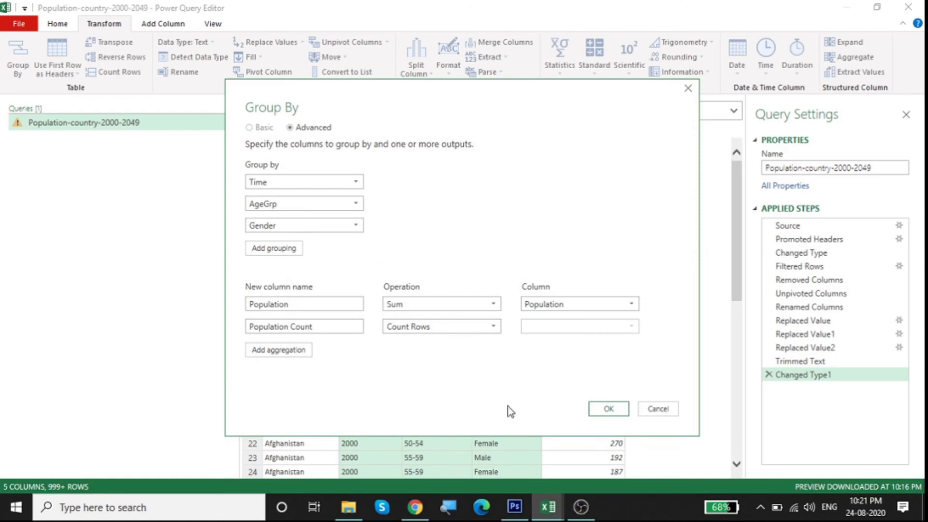
- Apply the grouping to the query and delete its Grouped Rows step from the applied steps
{"action": "left_click", "coordinate": [609, 411]}
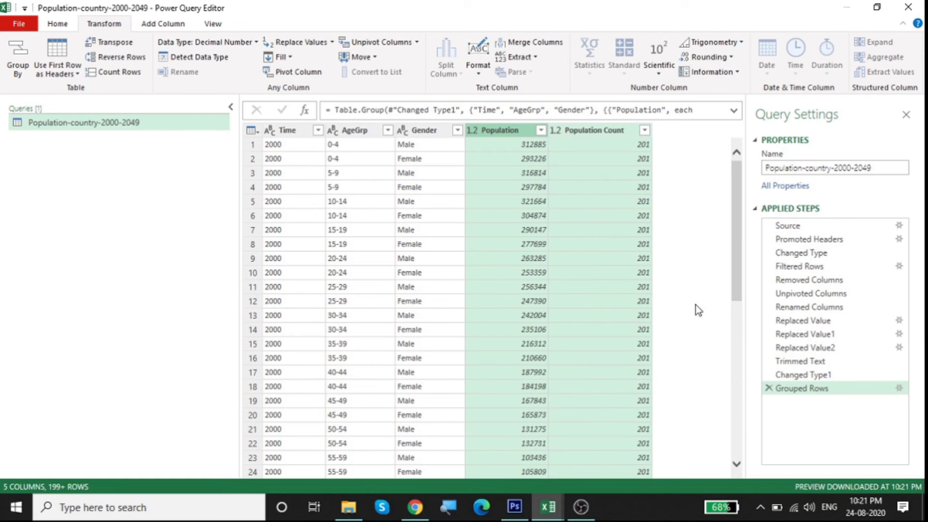
{"action": "scroll", "coordinate": [622, 174], "scroll_direction": "down", "scroll_amount": 1}
{"action": "scroll", "coordinate": [621, 174], "scroll_direction": "down", "scroll_amount": 14}
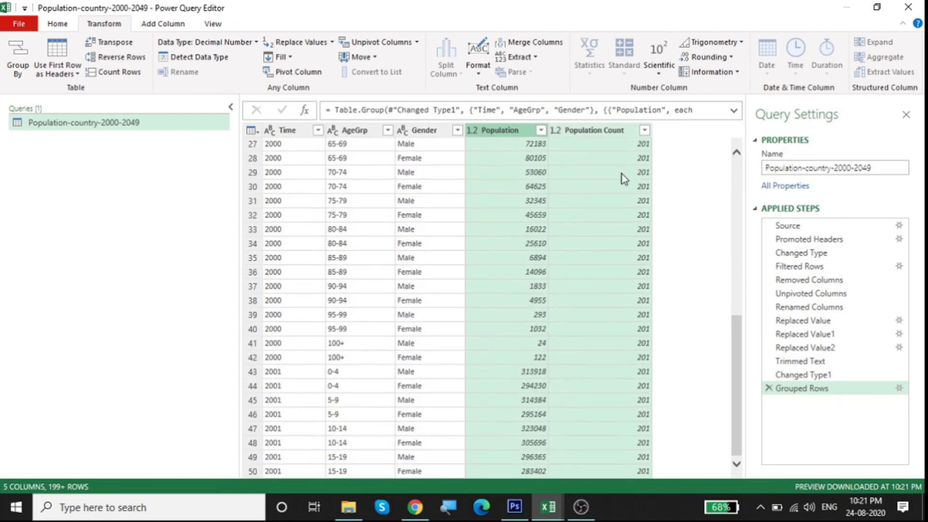
{"action": "scroll", "coordinate": [622, 174], "scroll_direction": "up", "scroll_amount": 15}
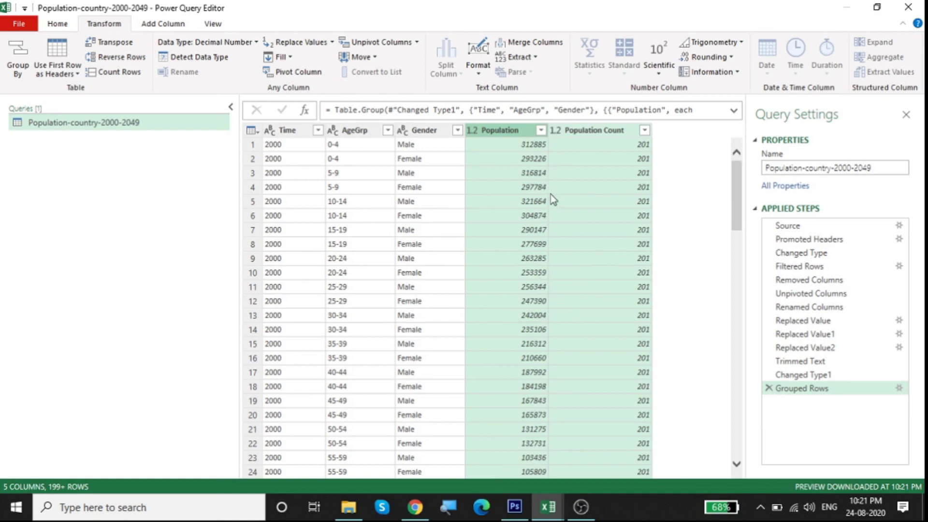
{"action": "left_click", "coordinate": [769, 388]}
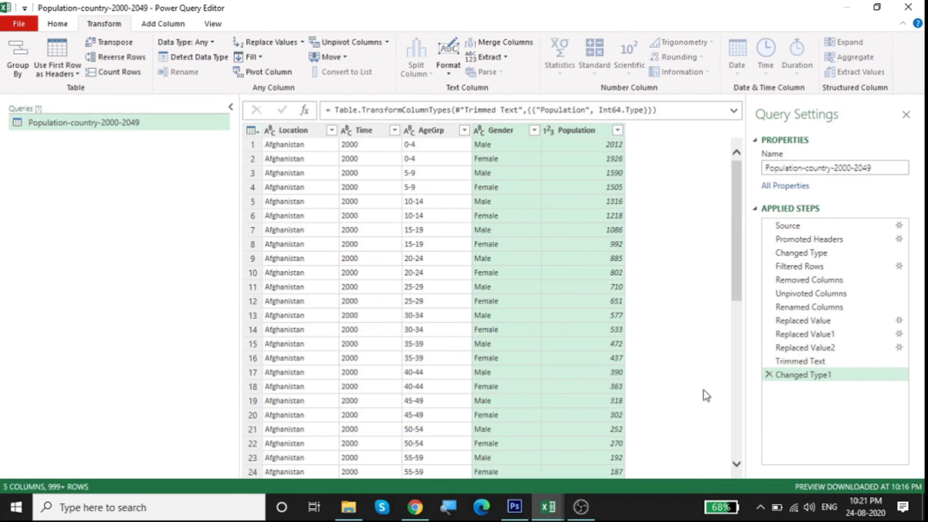